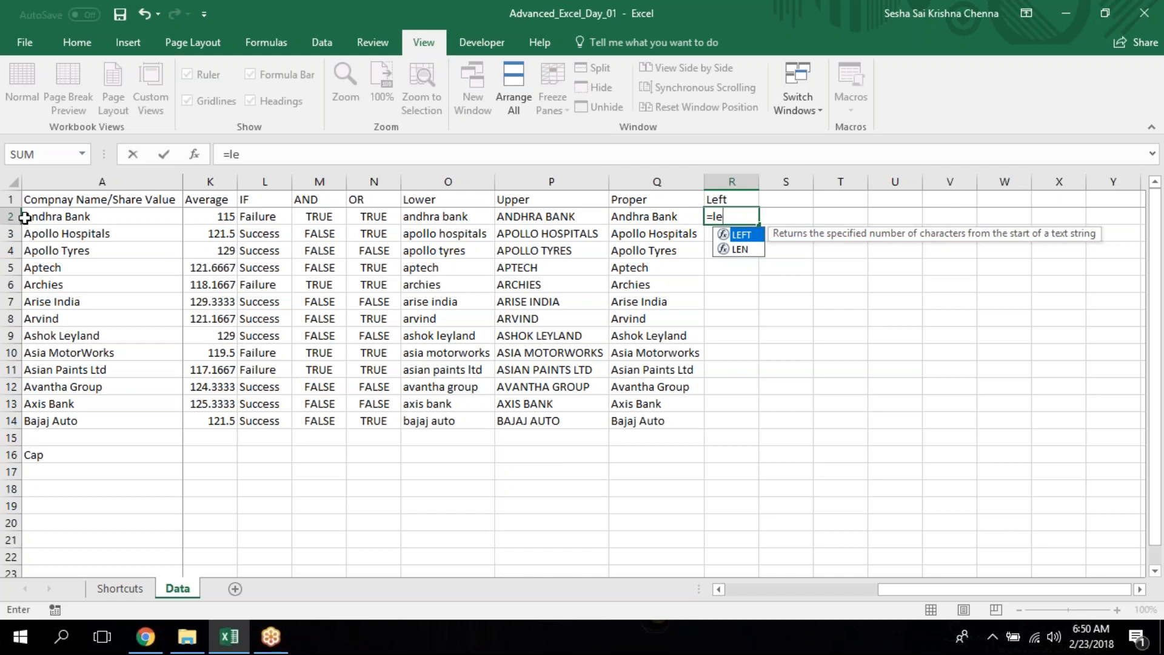
Complete the formula in R2 as =LEFT(A2), without a character count.
key(Tab)
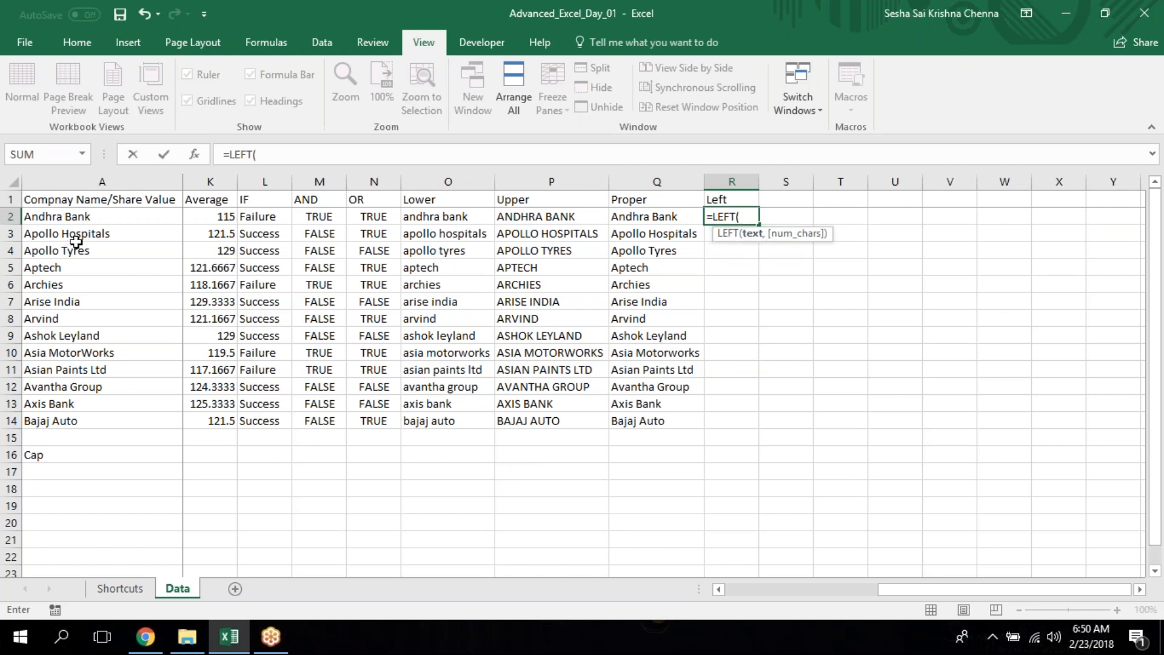
text(A2)
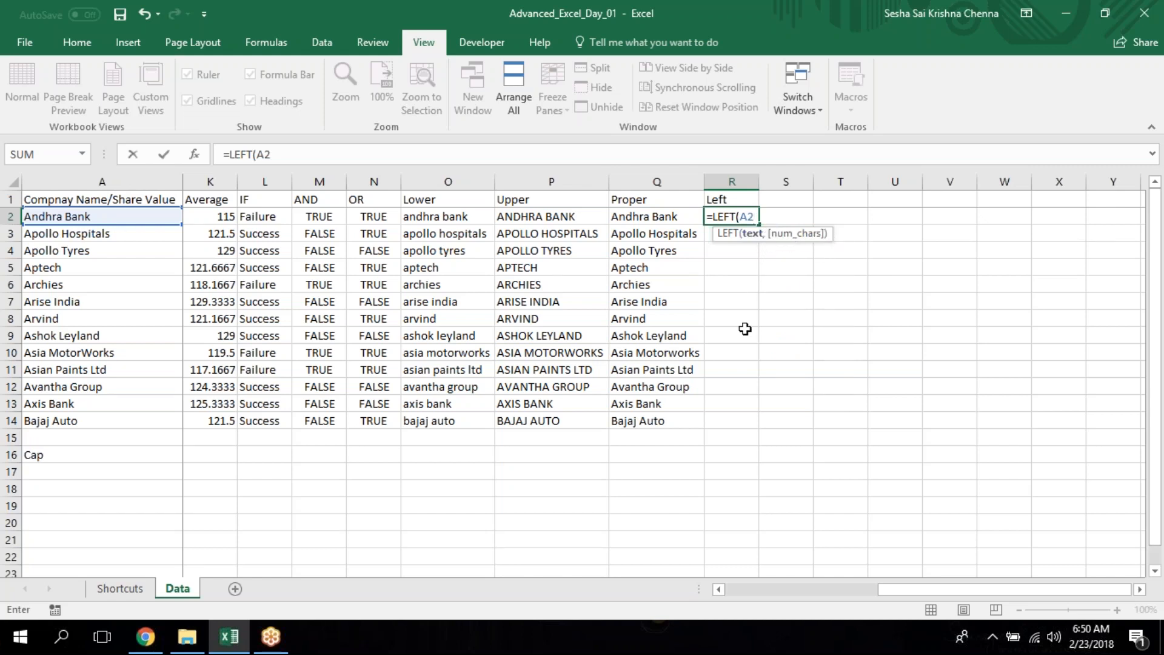
text())
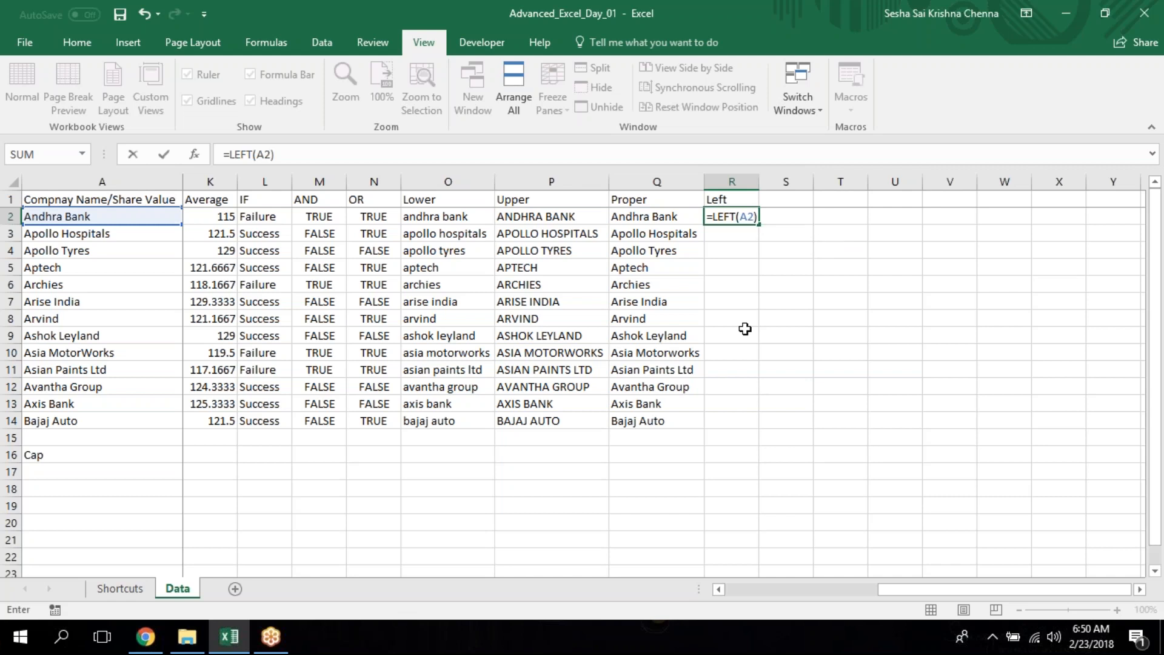
key(Return)
Remove the cell reference from the LEFT formula in R2 and try to commit the formula with no argument.
click(738, 216)
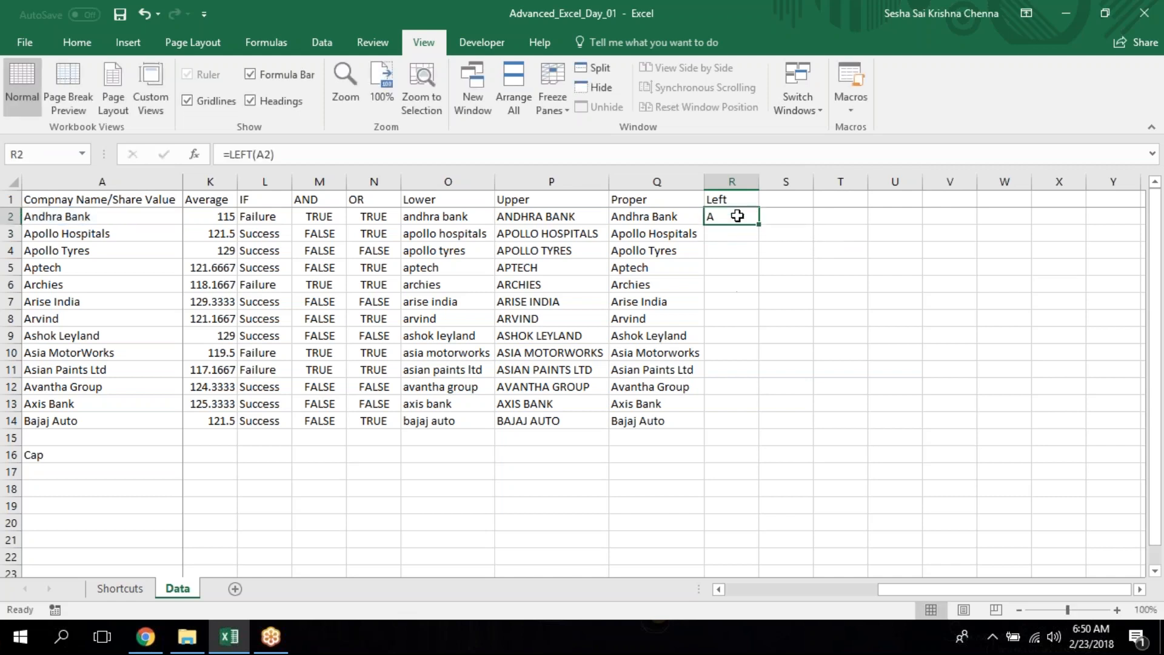
click(273, 155)
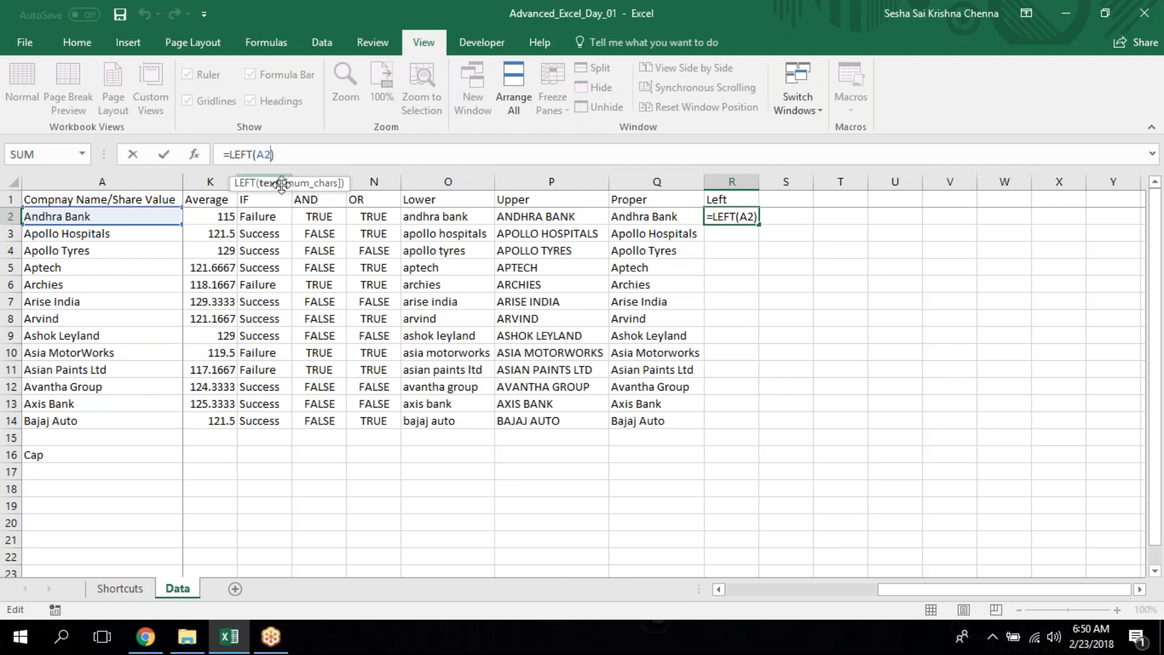
key(BackSpace)
key(BackSpace)
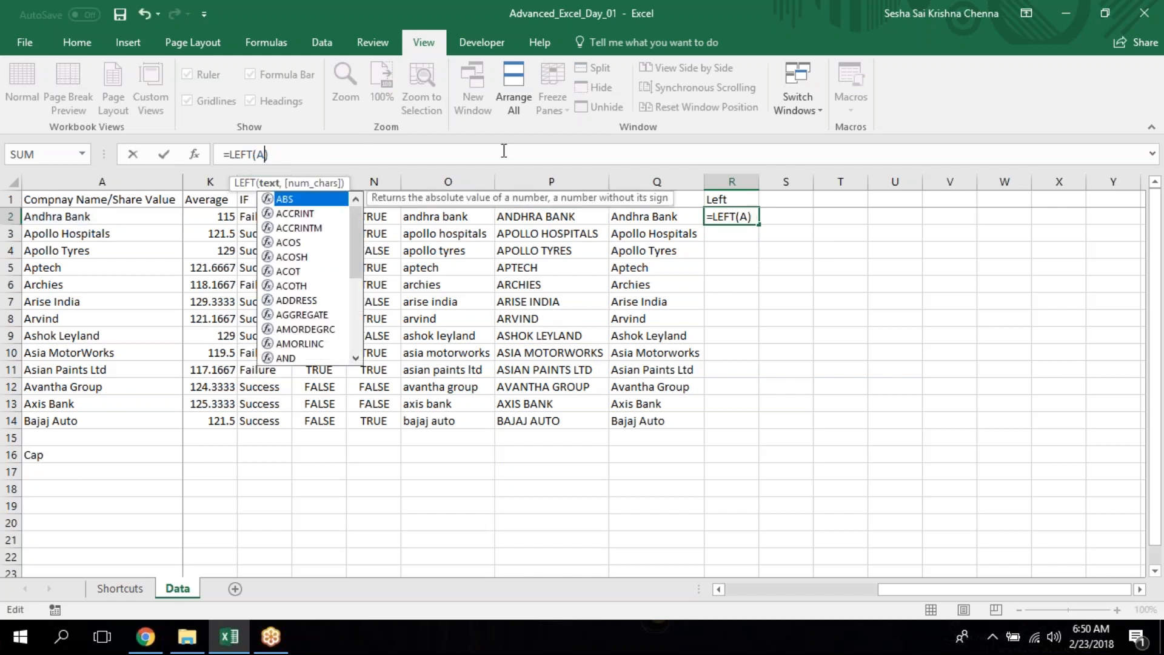
key(Return)
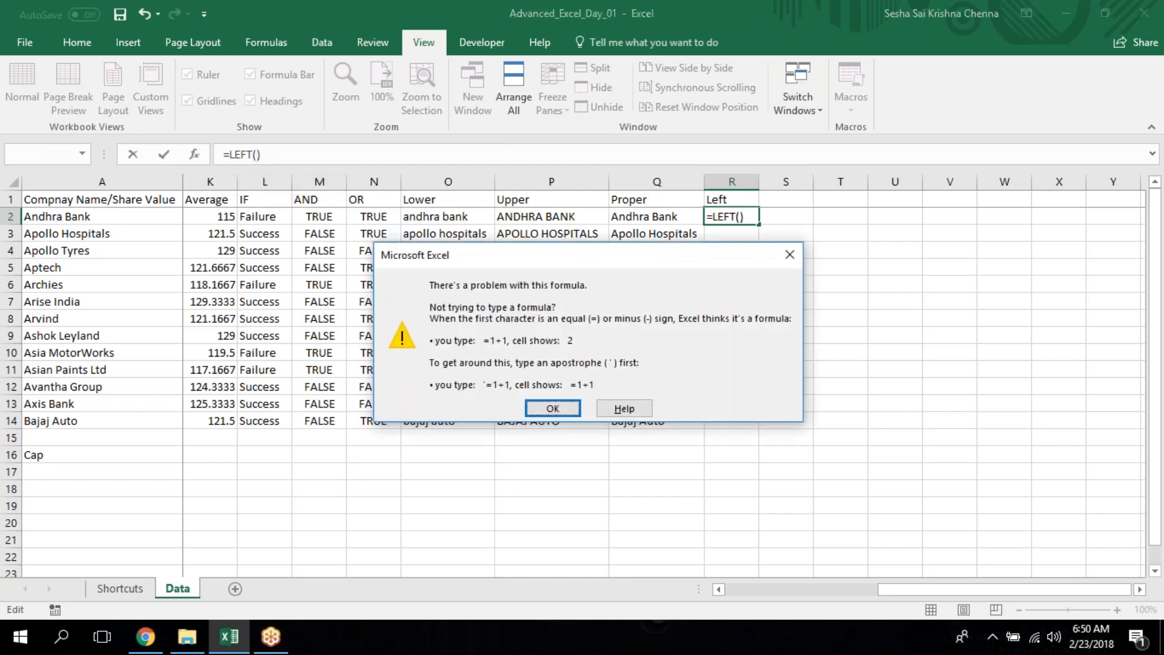
click(553, 409)
key(Return)
key(Return)
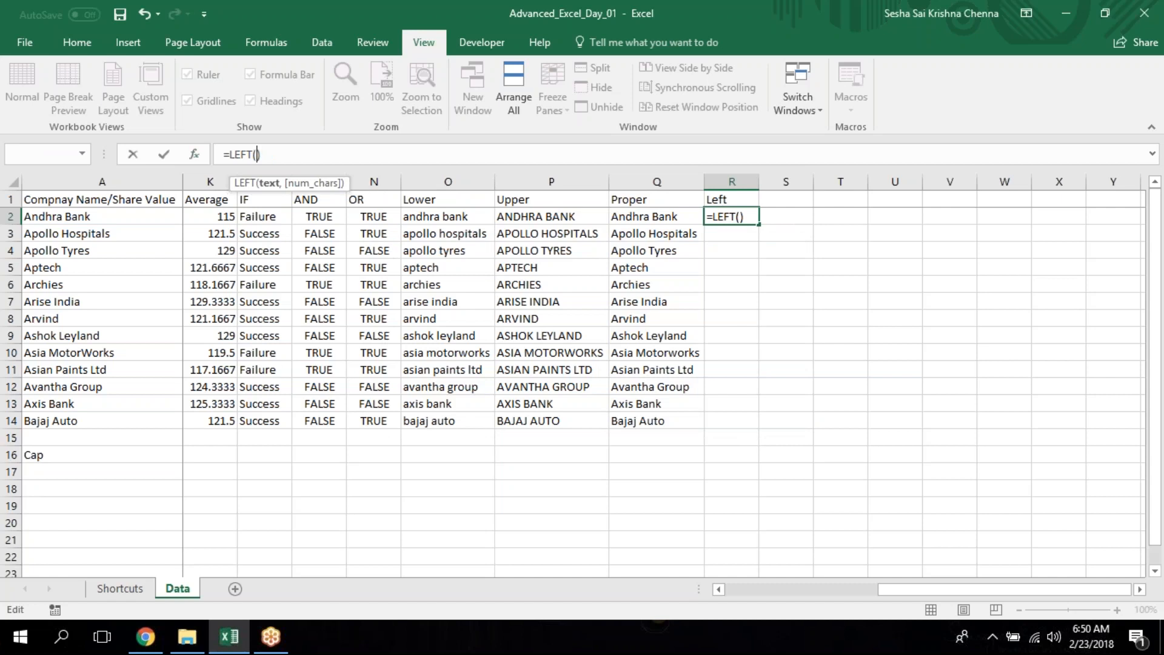
Complete the formula in R2 as =LEFT(A2,5) to extract the first five characters of the company name.
text(A2,)
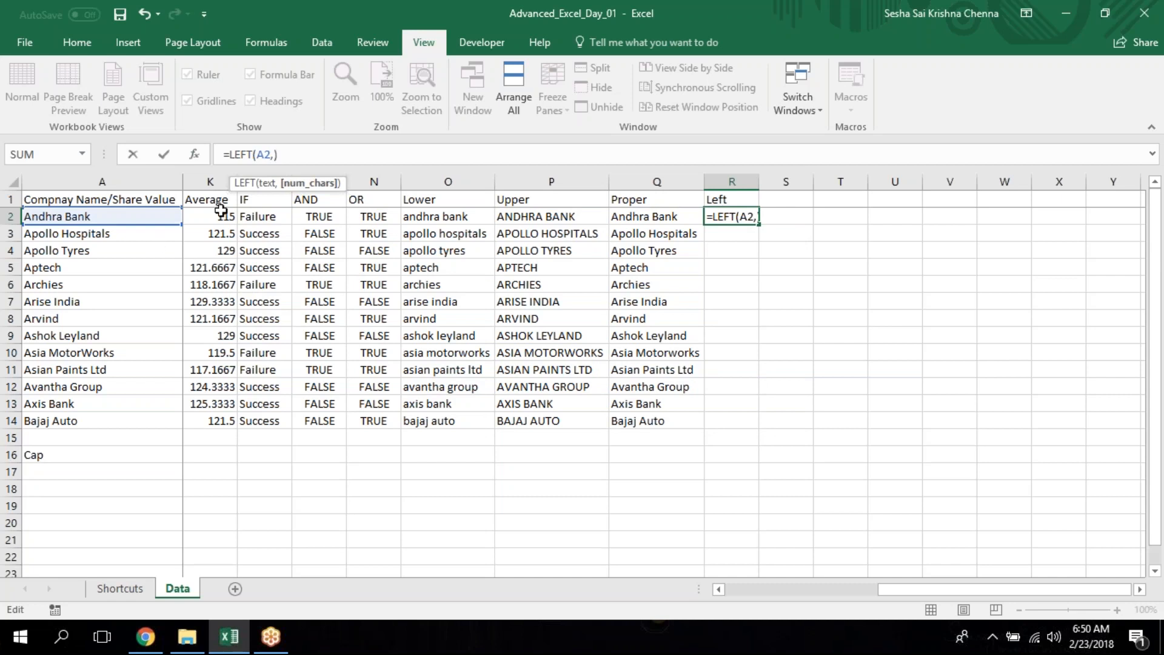
text(as)
key(BackSpace)
key(BackSpace)
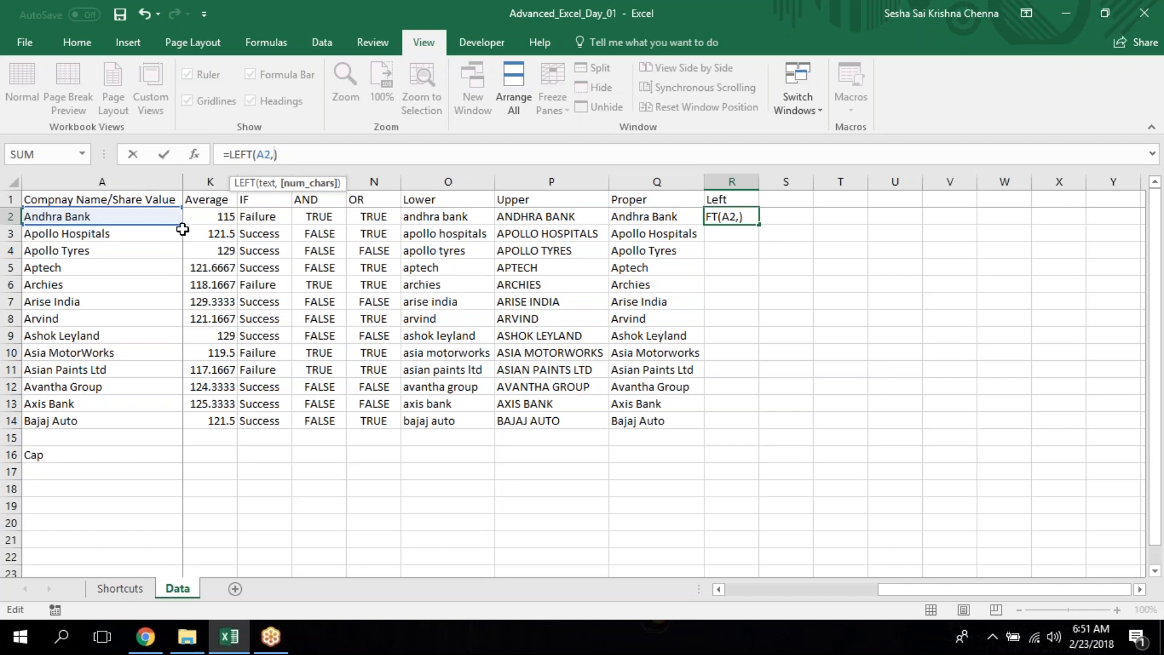
text(5)
key(Return)
key(Up)
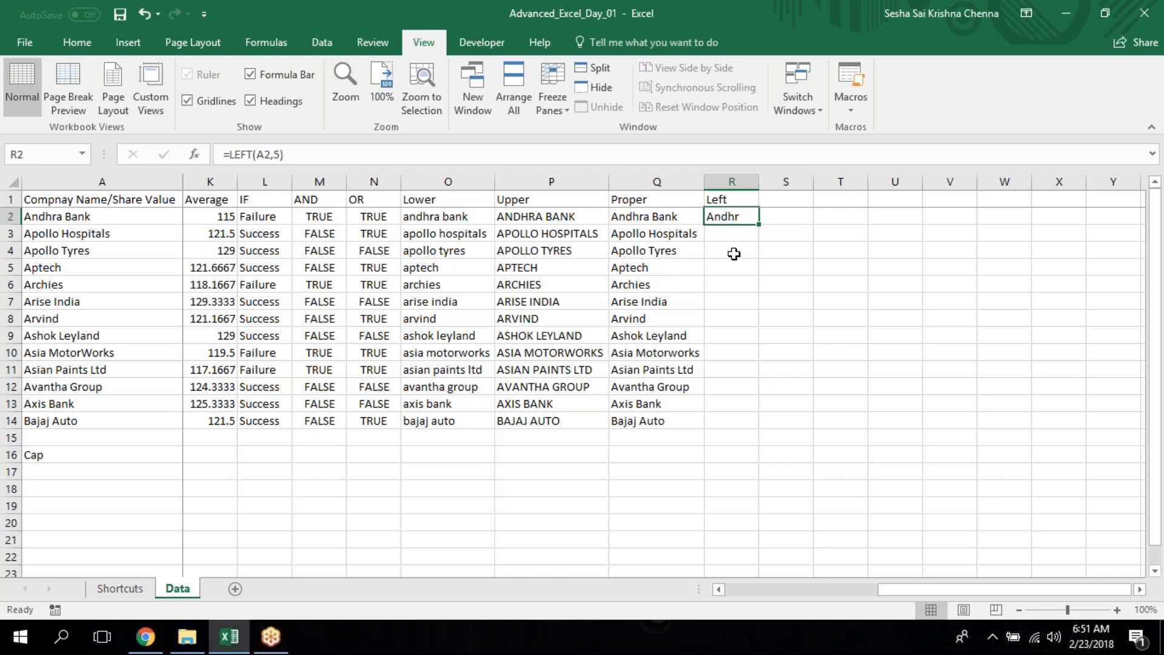
Fill the LEFT formula from R2 down through R14 for all listed companies.
click(676, 255)
key(ctrl+Down)
key(Right)
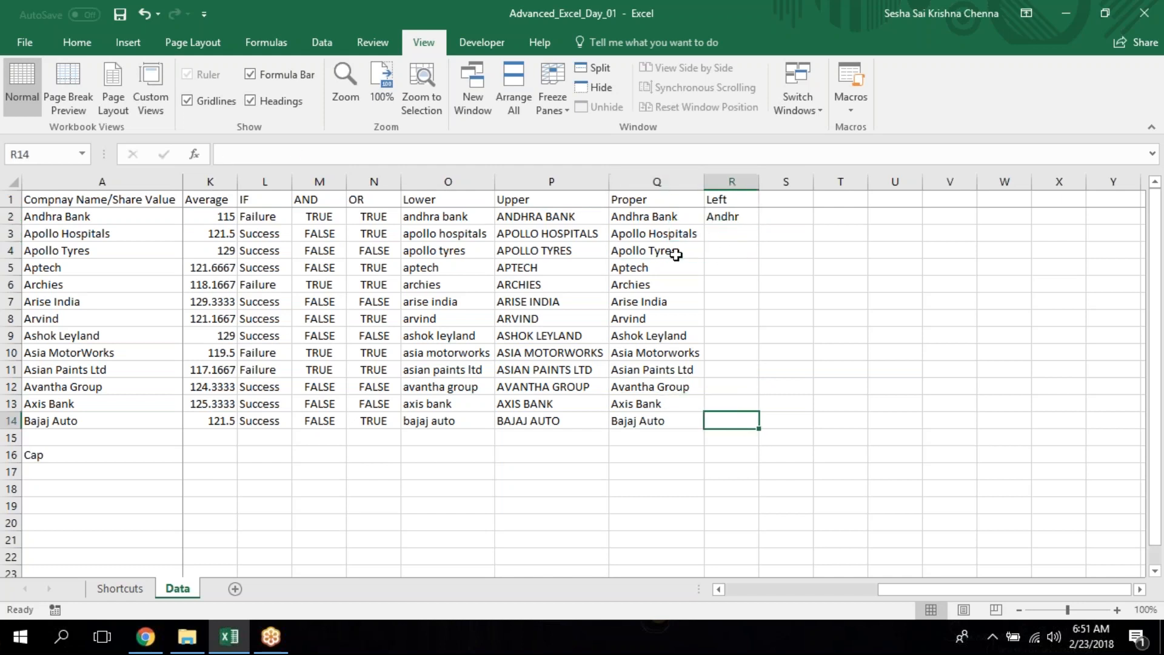
key(ctrl+shift+Up)
key(ctrl+d)
click(718, 279)
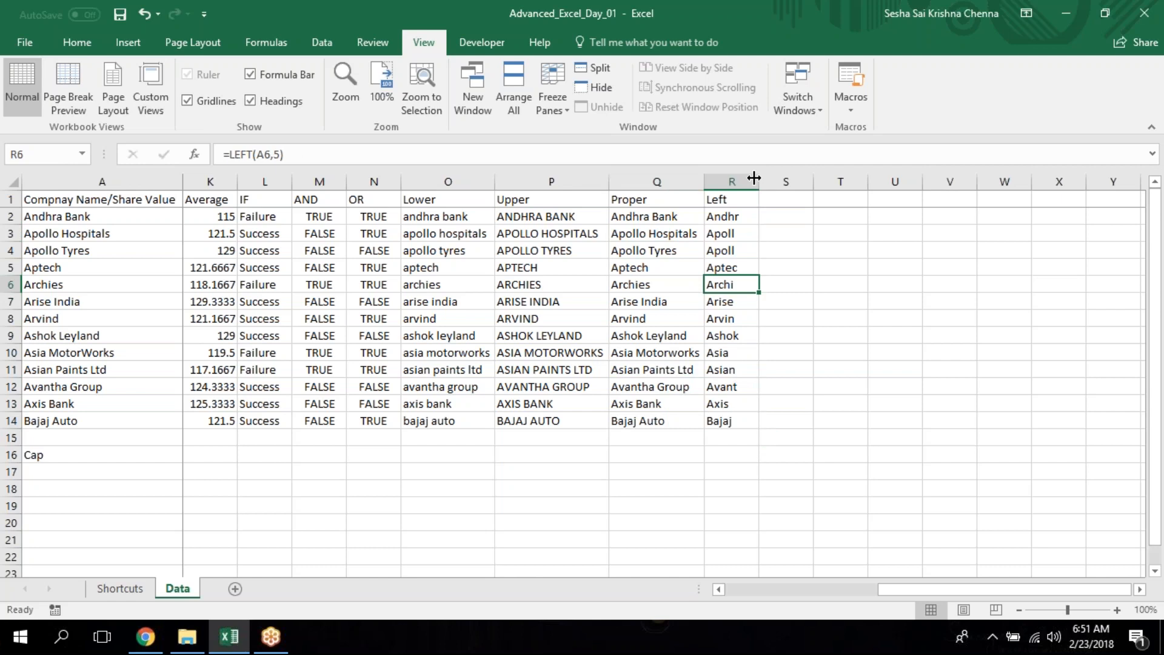
Add the column header "Right" in S1.
key(ctrl+Up)
key(Right)
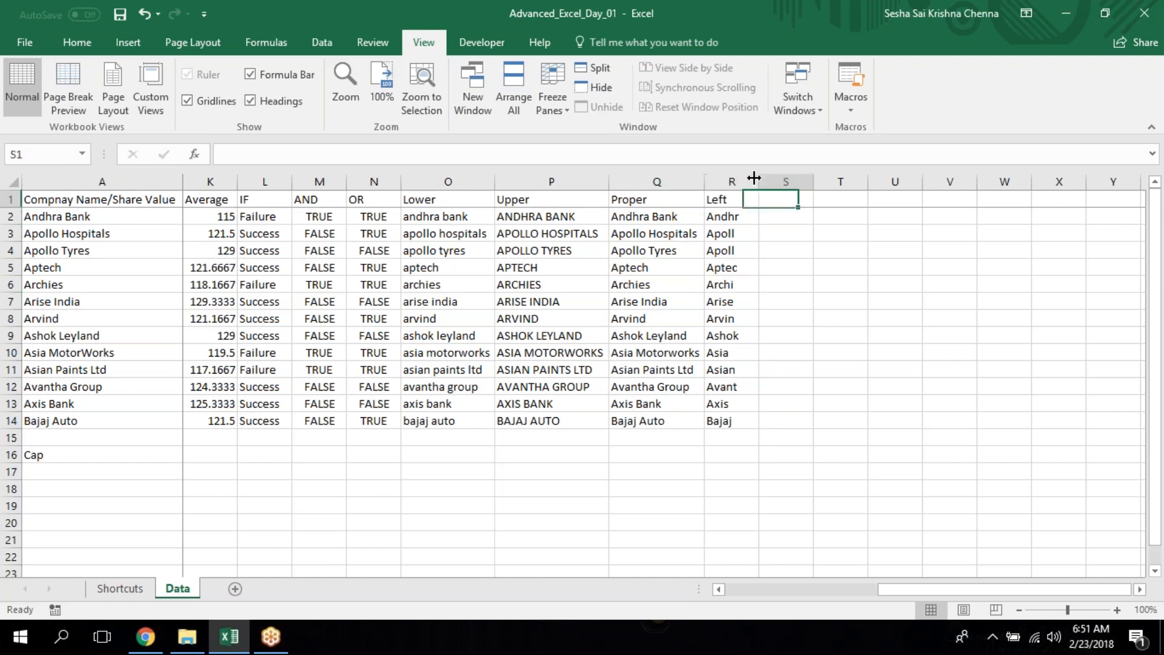
text(Right)
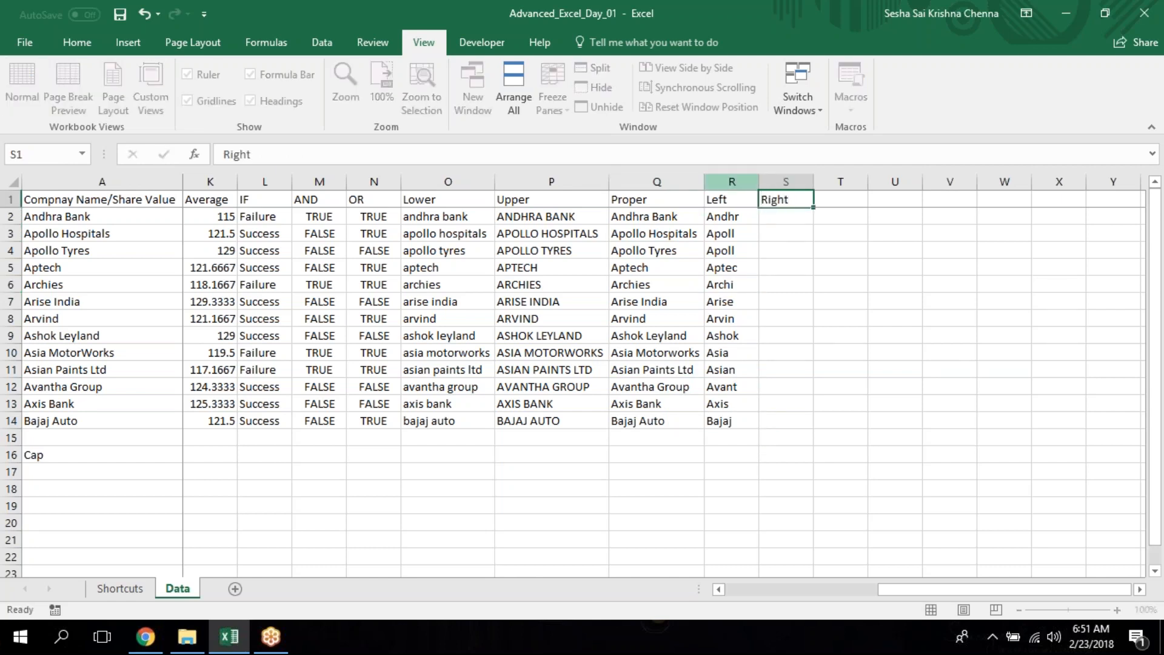
key(Return)
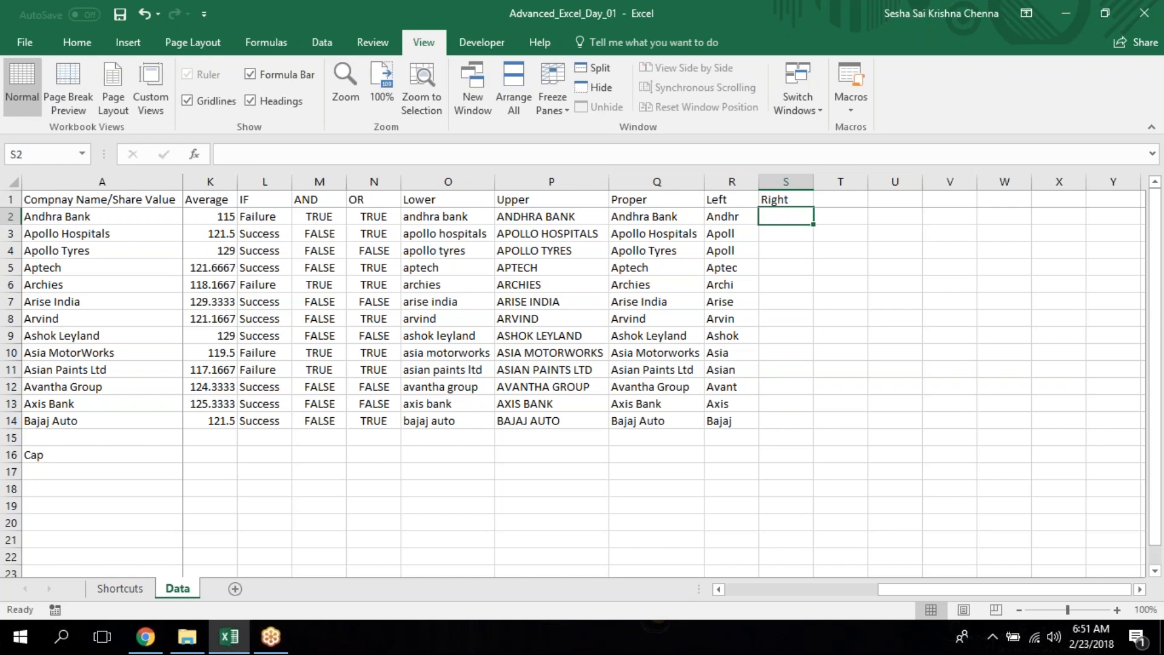
Enter =RIGHT(A2,5) in S2 to extract the last five characters of the company name.
text(=rig)
key(Tab)
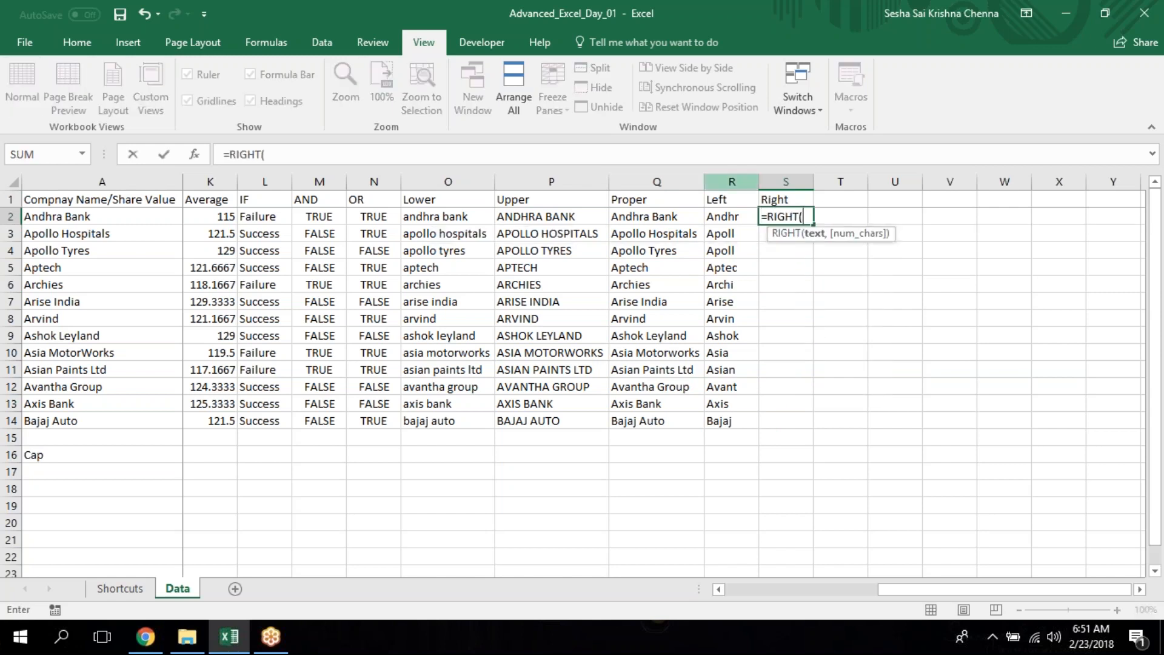
click(134, 215)
text(,)
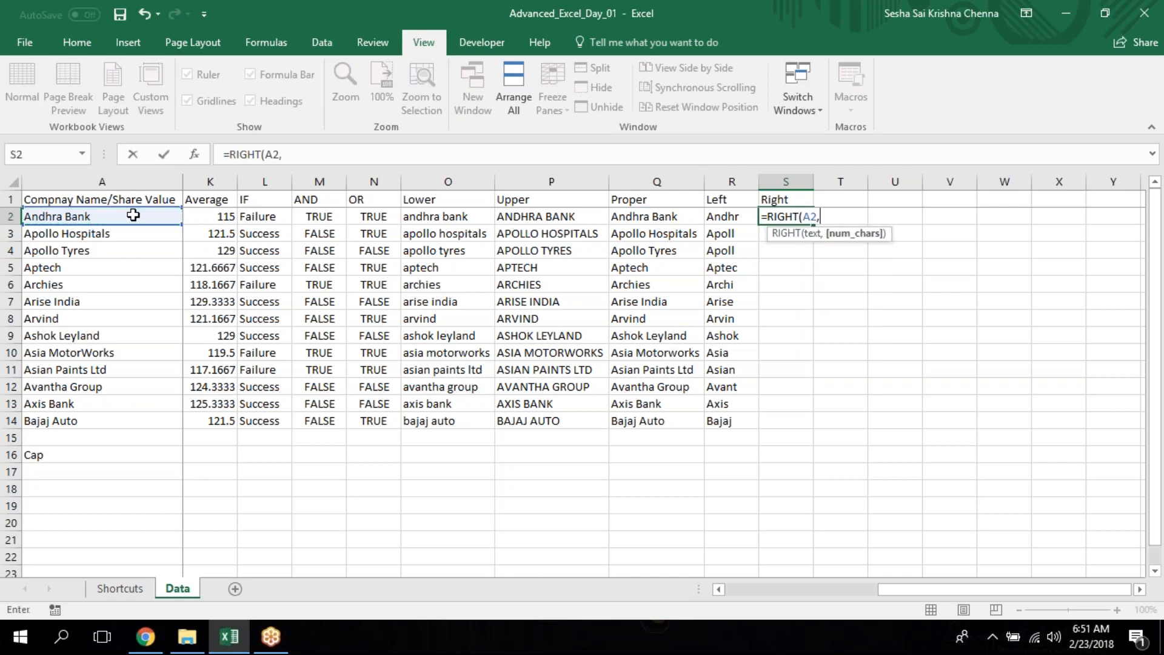
text(5))
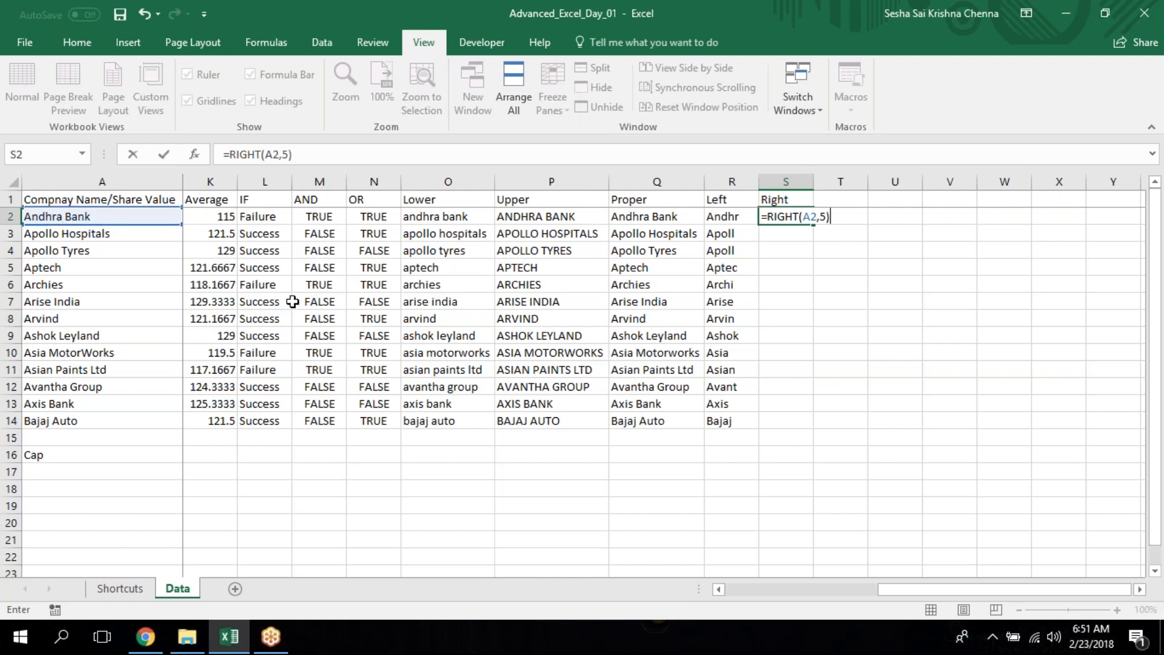
key(Return)
key(Up)
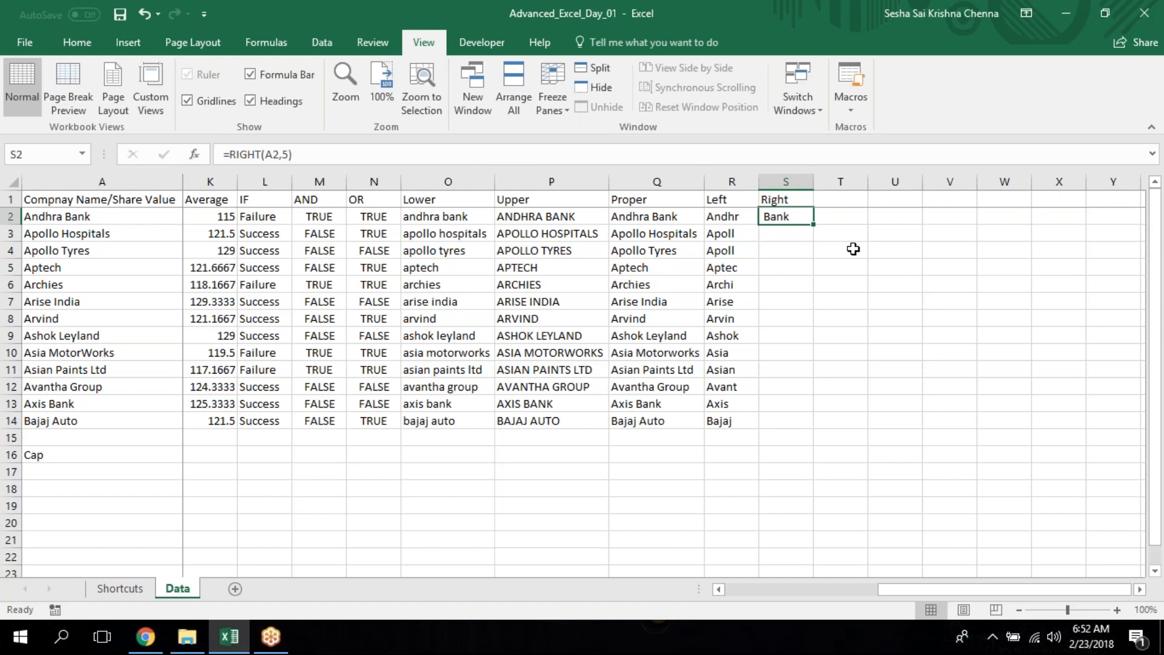
Fill the RIGHT formula from S2 down through S14 for the remaining companies.
key(Down)
key(ctrl+d)
key(Down)
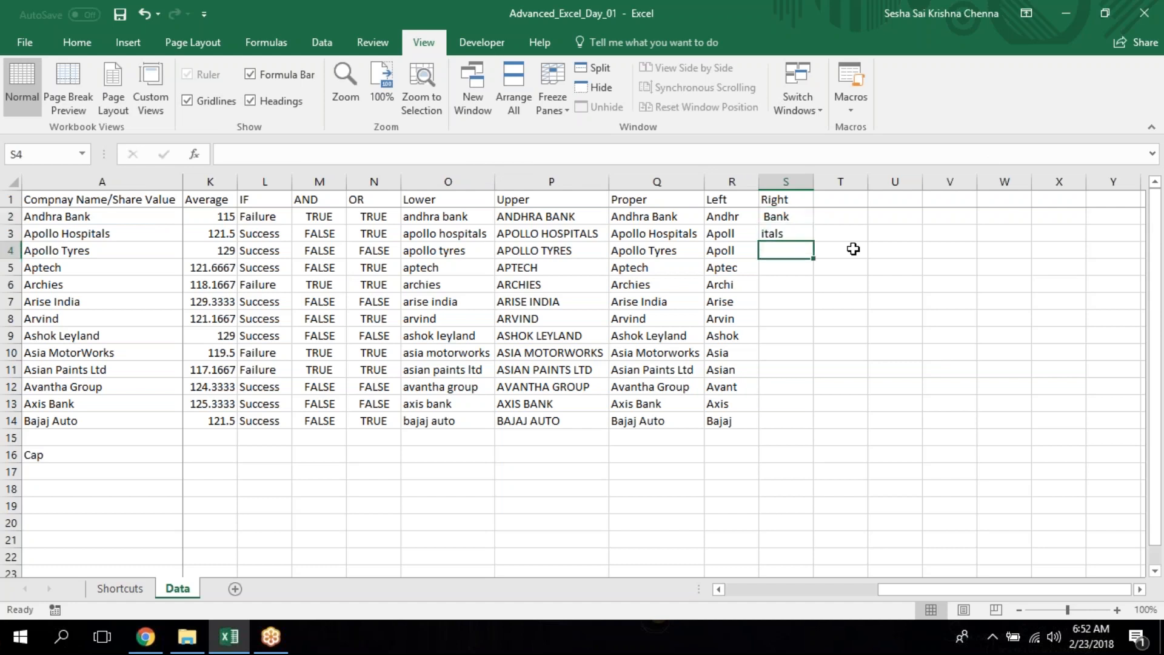
key(ctrl+d)
key(Left)
key(Down)
key(Down)
key(Down)
key(Down)
key(Down)
key(Down)
key(Down)
key(Down)
key(Down)
key(Down)
key(Right)
key(ctrl+shift+Up)
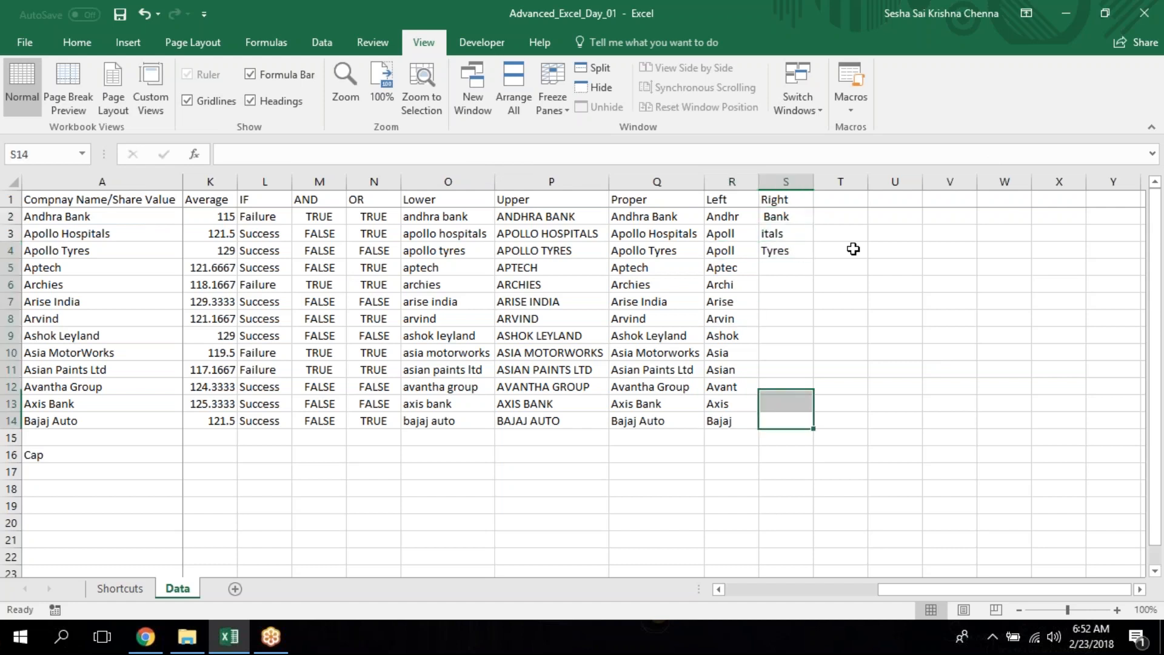
key(ctrl+d)
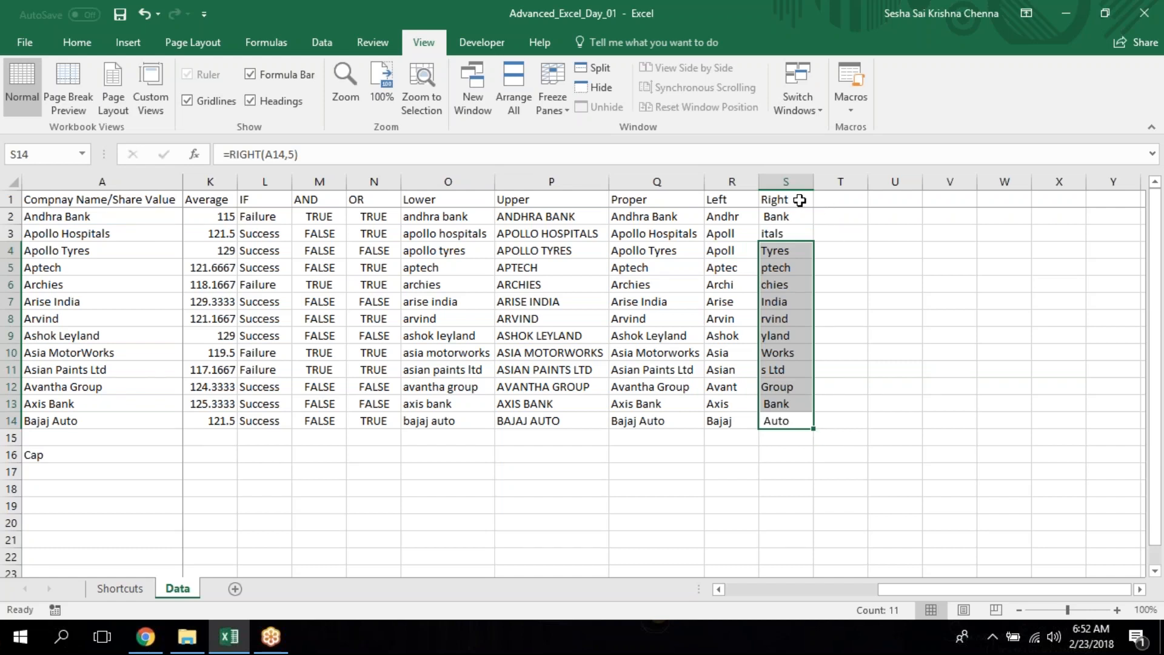
Review the Left and Right columns, checking the formulas in S2 and R2 and their arguments.
click(719, 248)
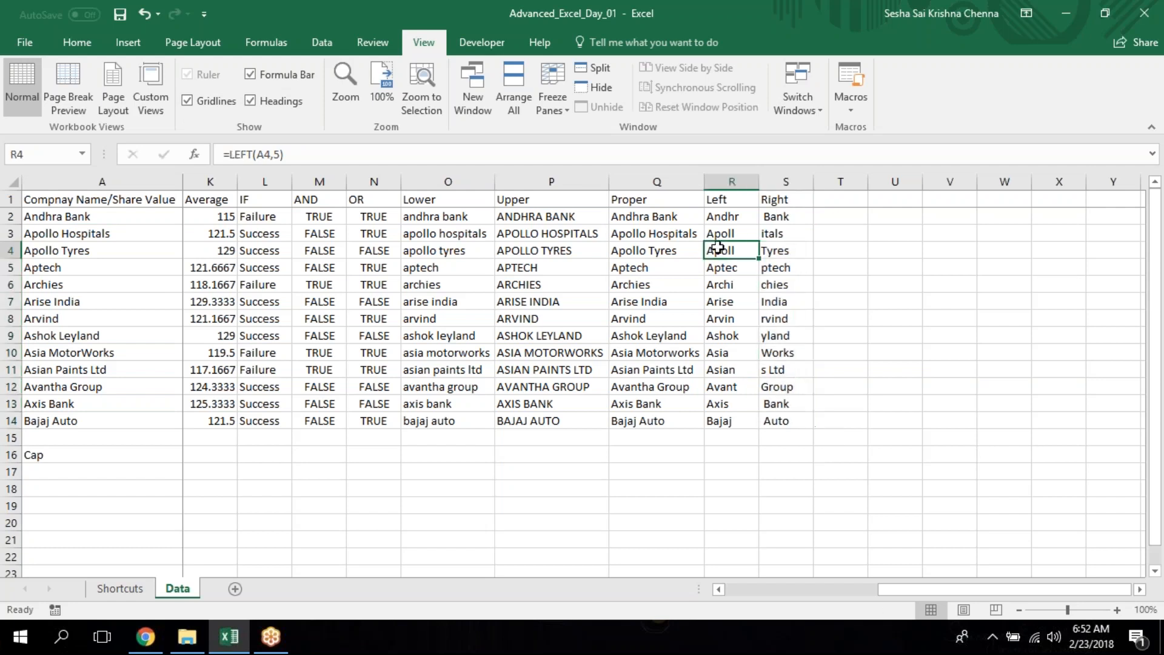
click(722, 198)
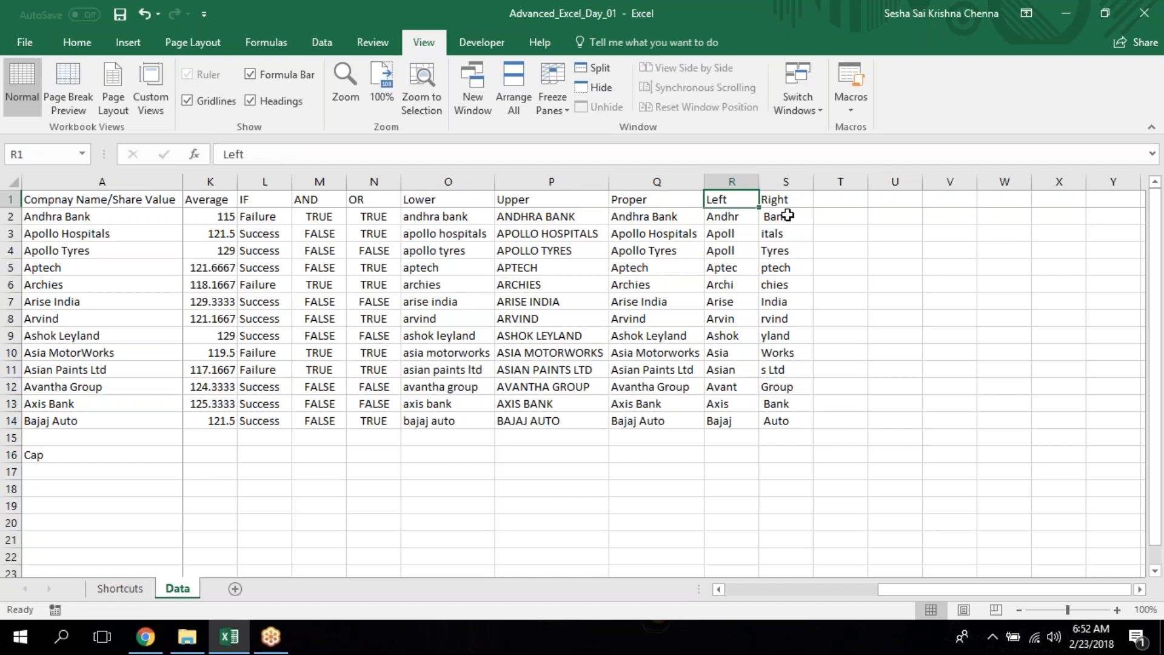
click(823, 217)
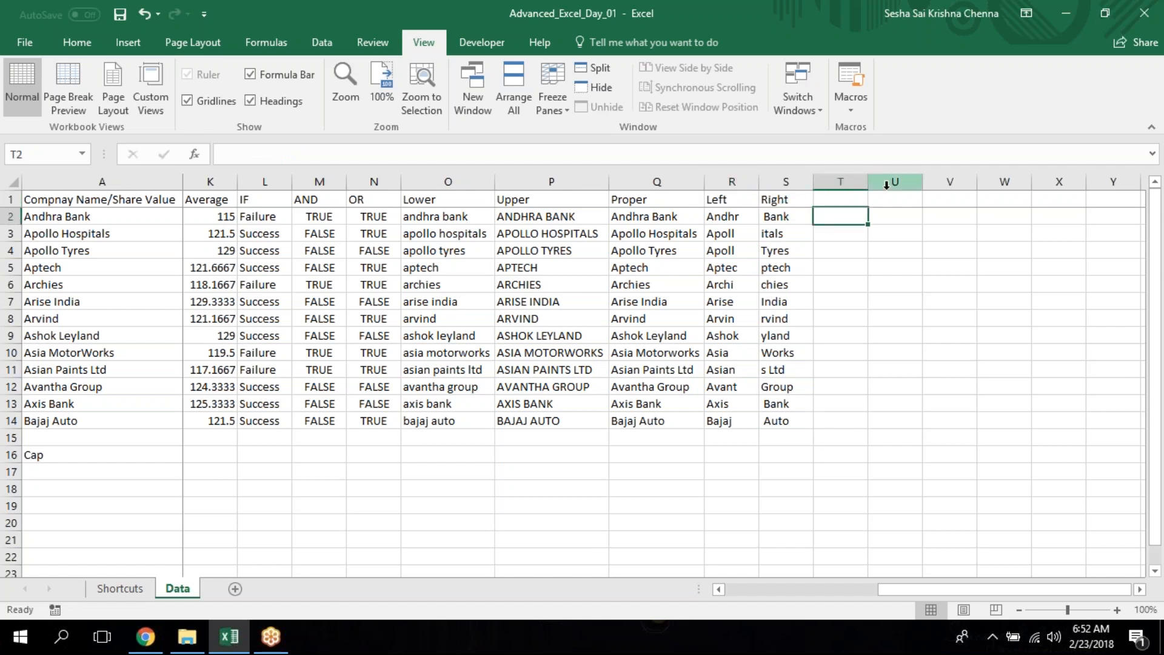
key(Left)
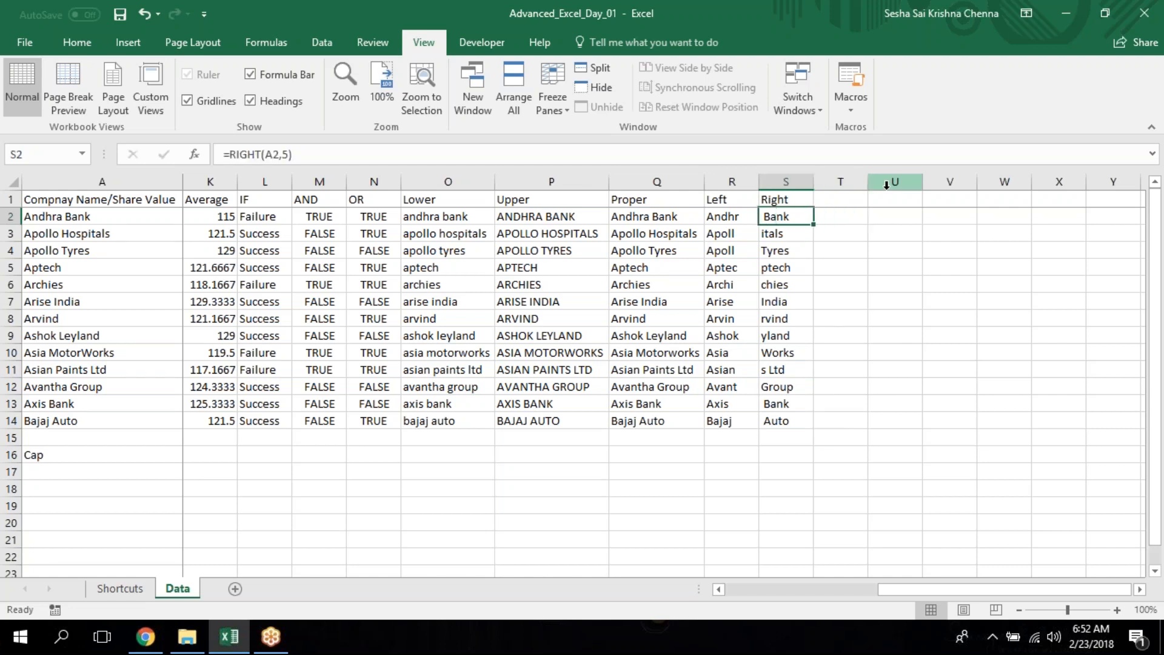
key(Up)
key(Left)
key(Down)
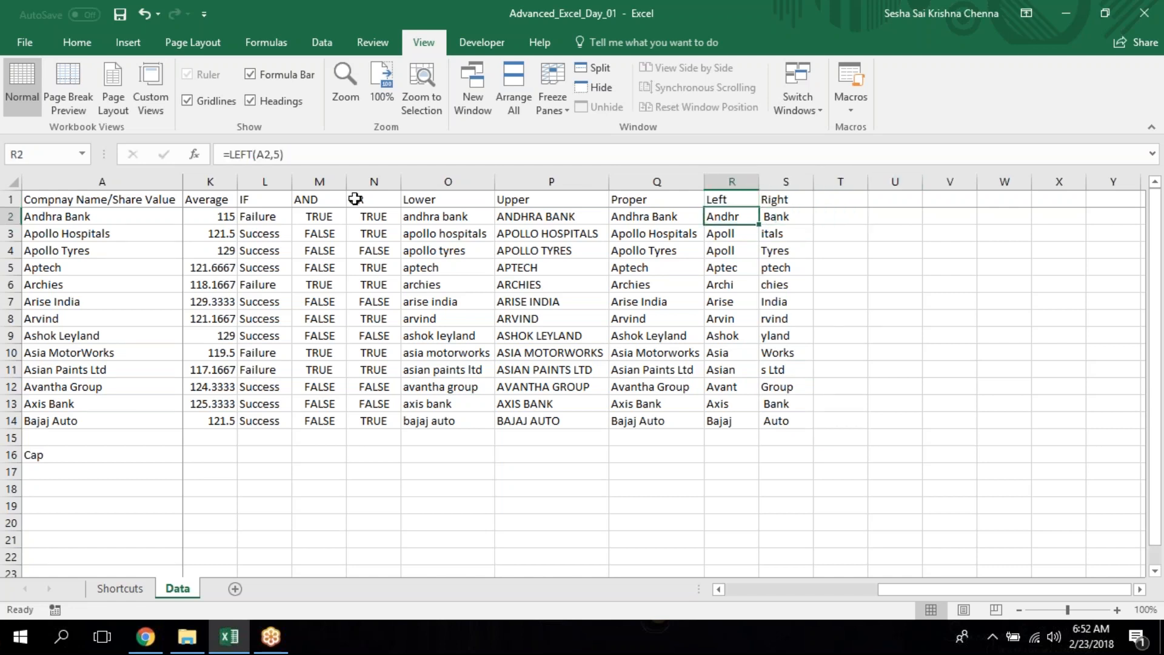
click(327, 154)
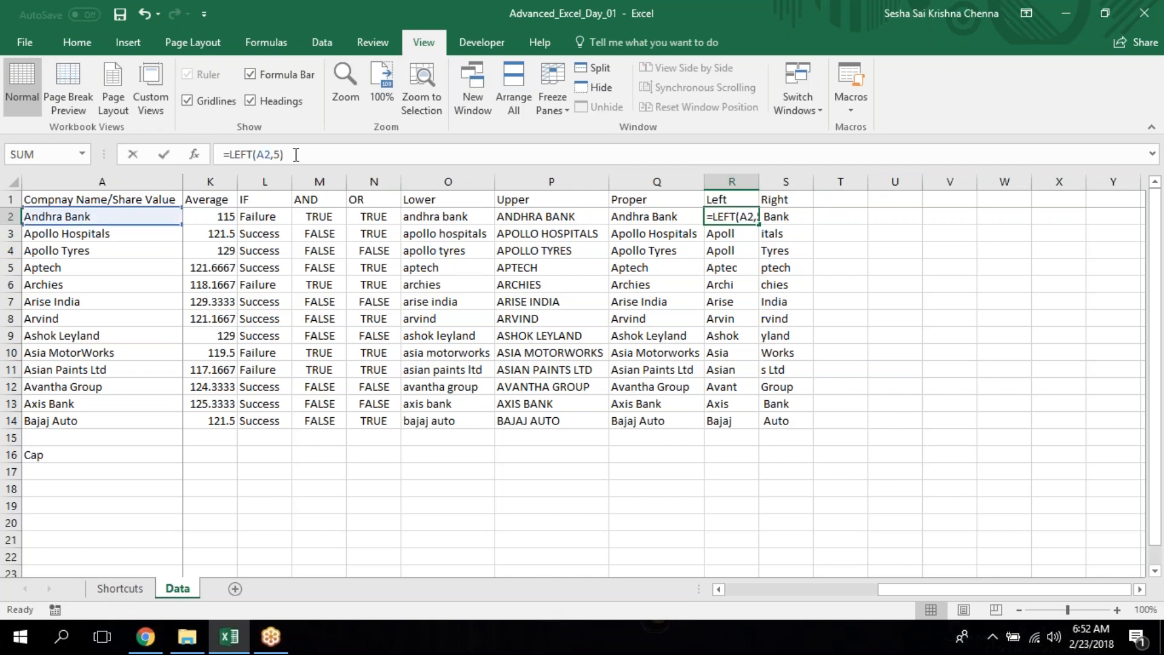
drag(180, 229, 199, 218)
key(Escape)
Add the column header "Left for Numbers" in T1.
key(ctrl+End)
key(ctrl+Up)
key(ctrl+Left)
key(Down)
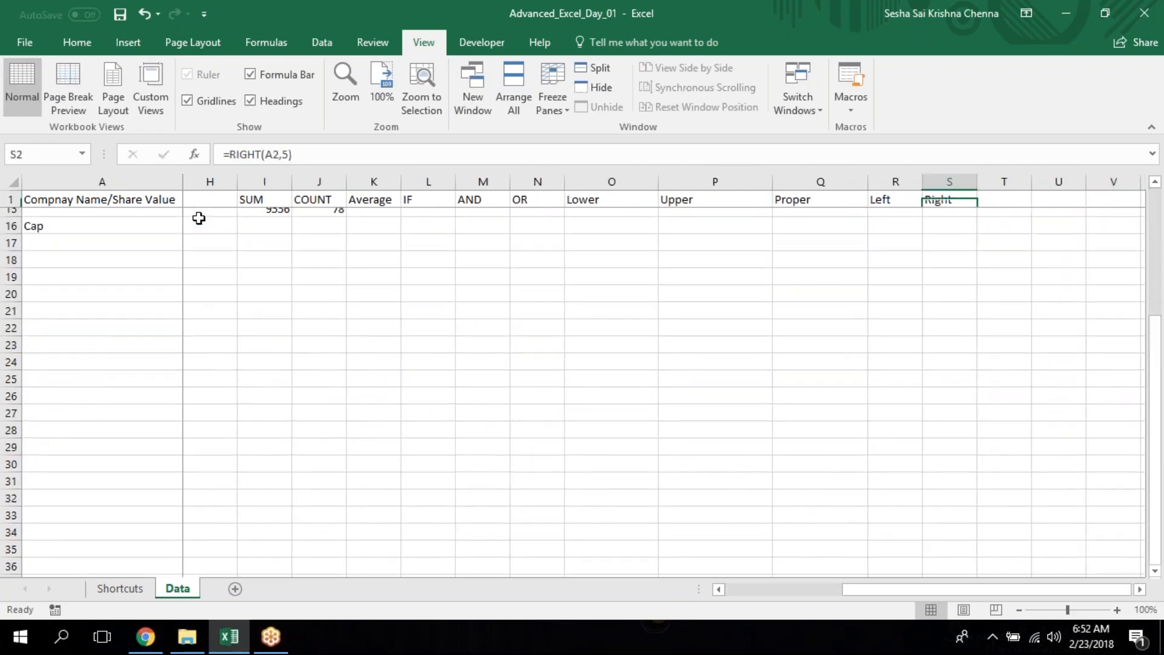
key(Right)
key(Up)
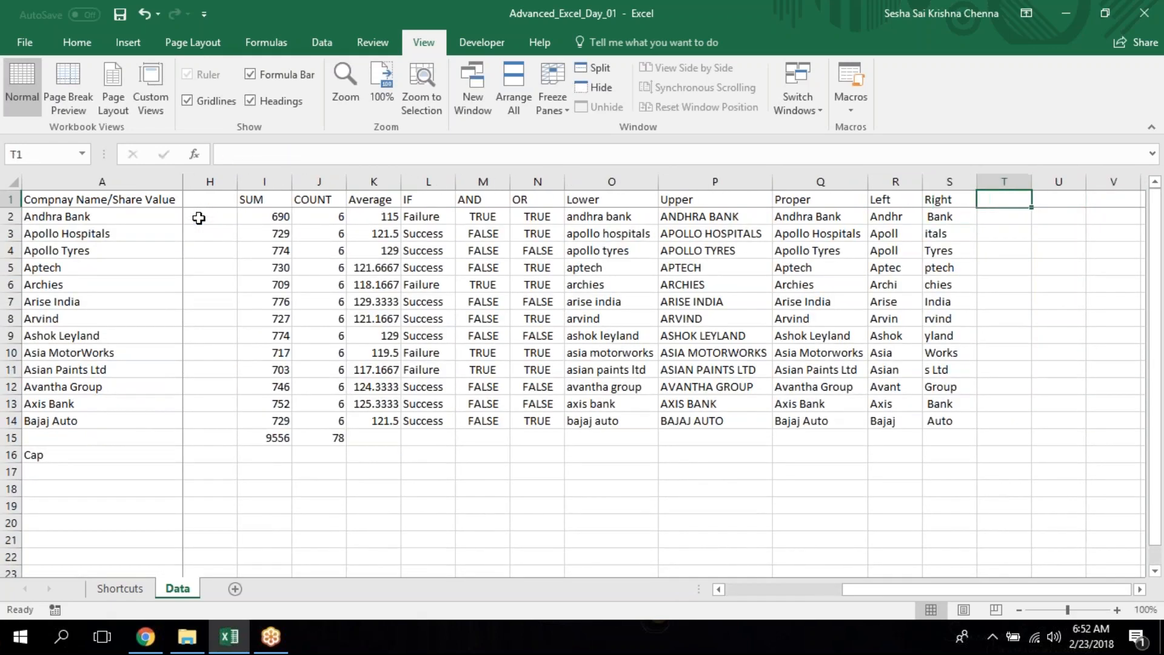
text(Left for N)
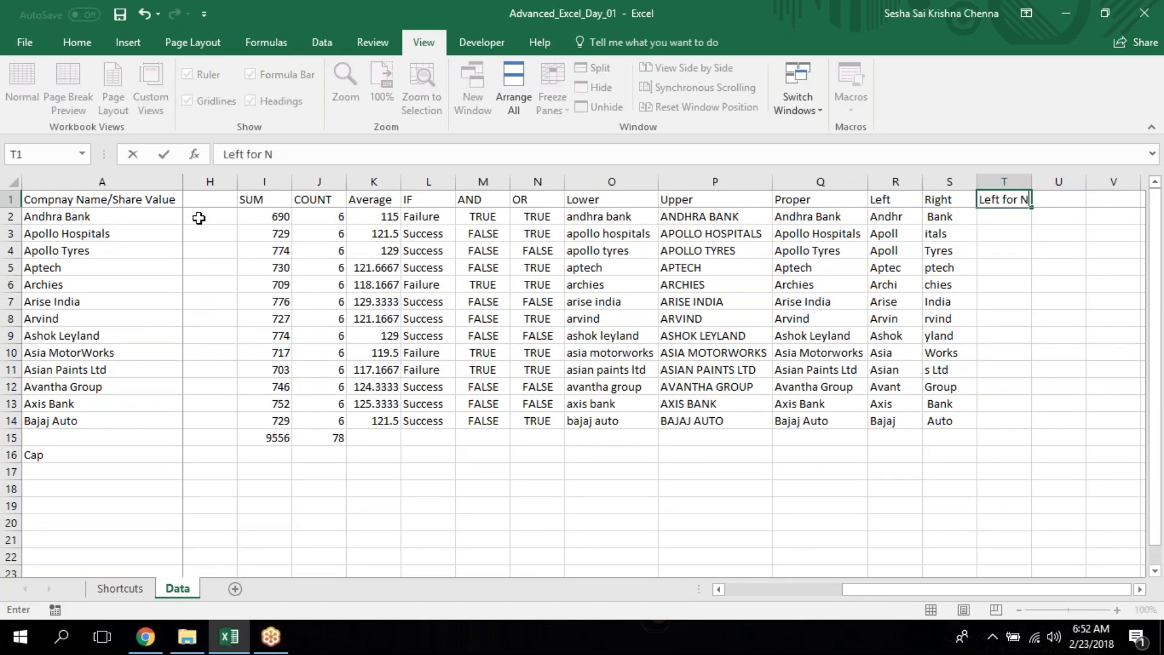
text(umbers)
key(Return)
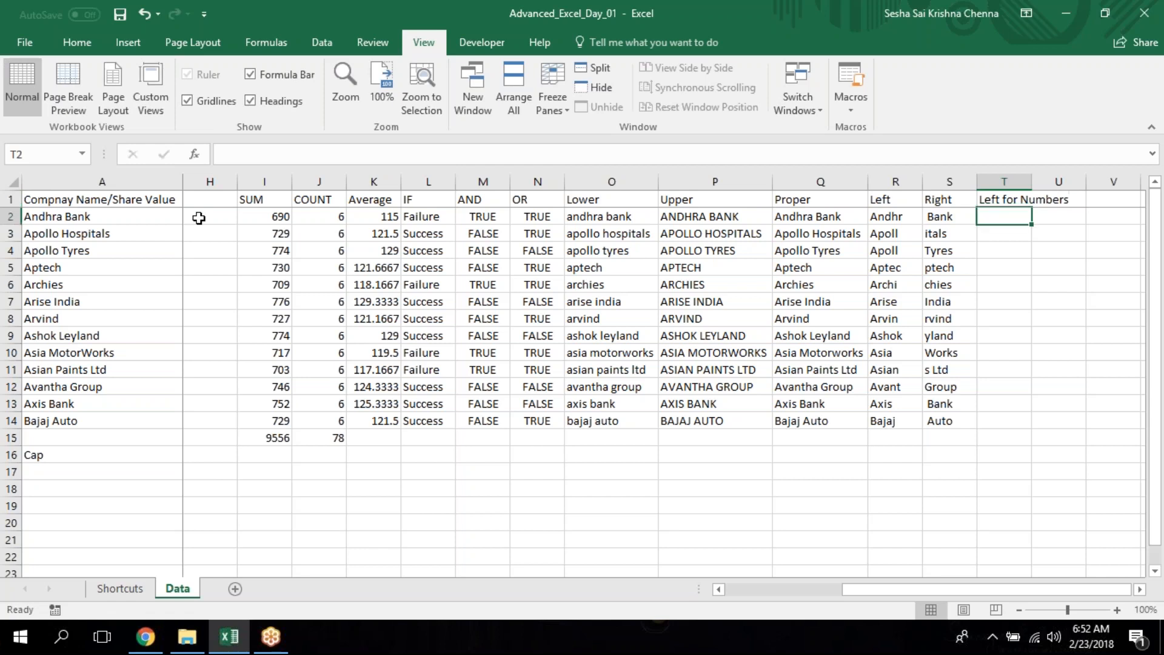
Enter =LEFT(I2,2) in T2 to extract the first two digits of the SUM value.
text(=)
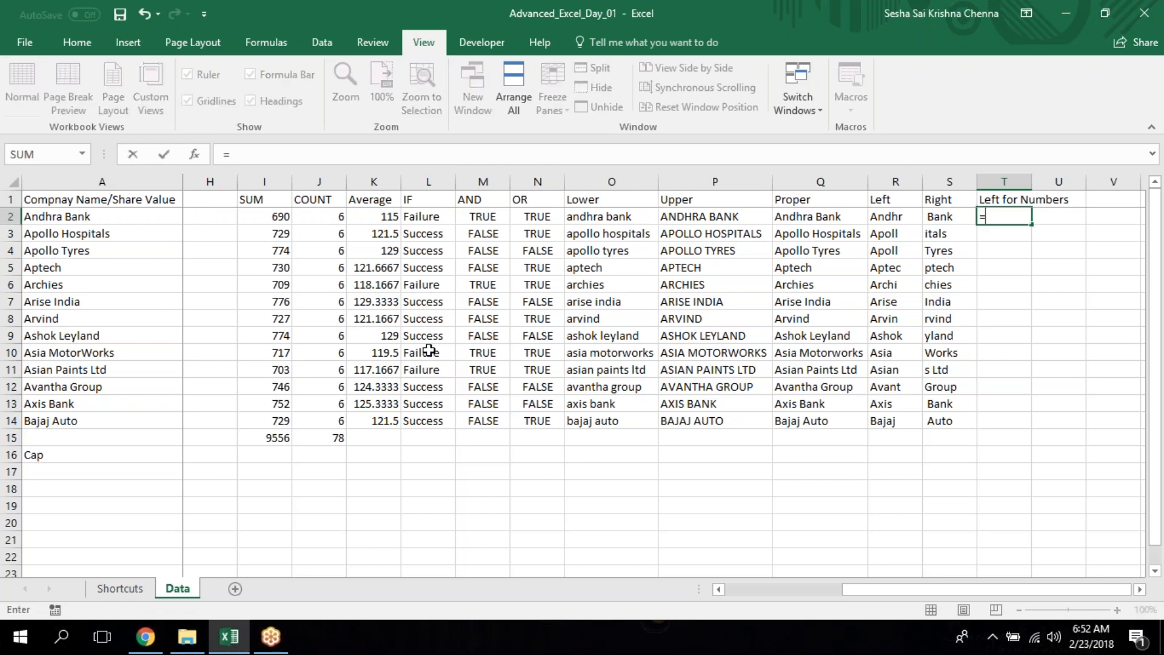
text(le)
key(Tab)
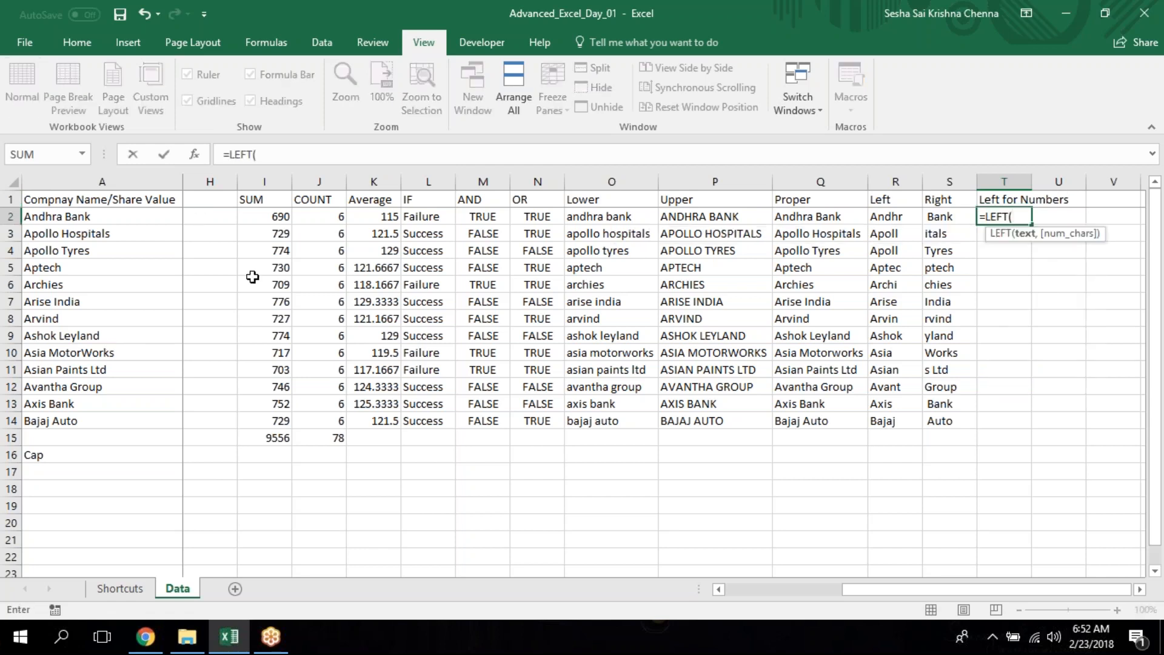
click(276, 216)
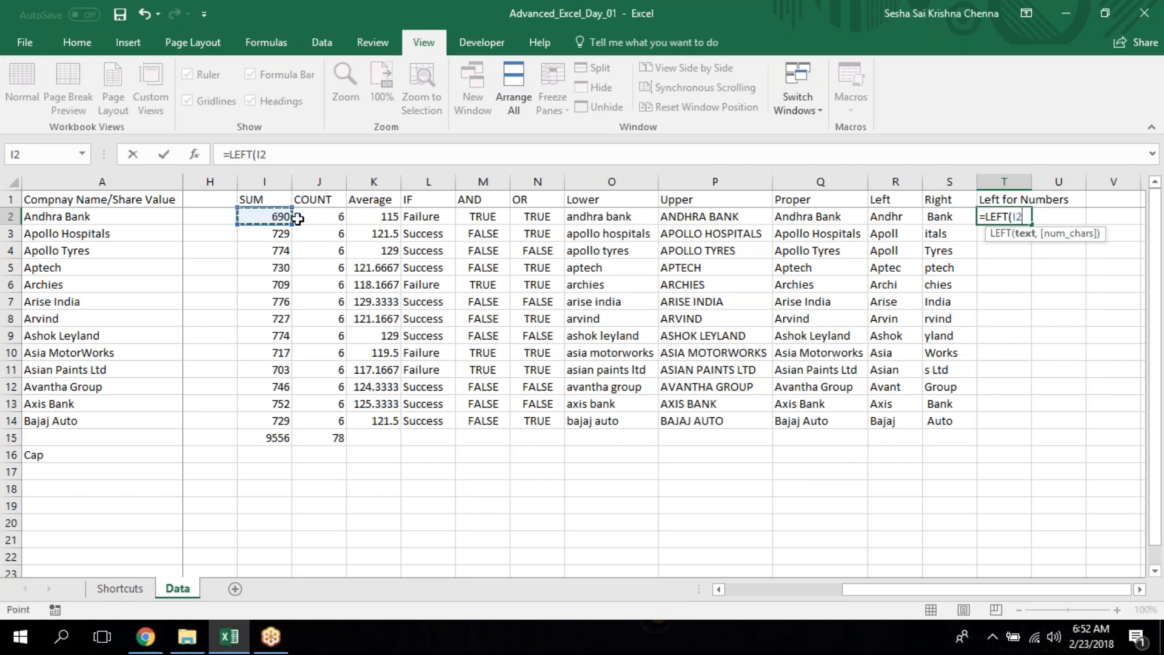
text(,1)
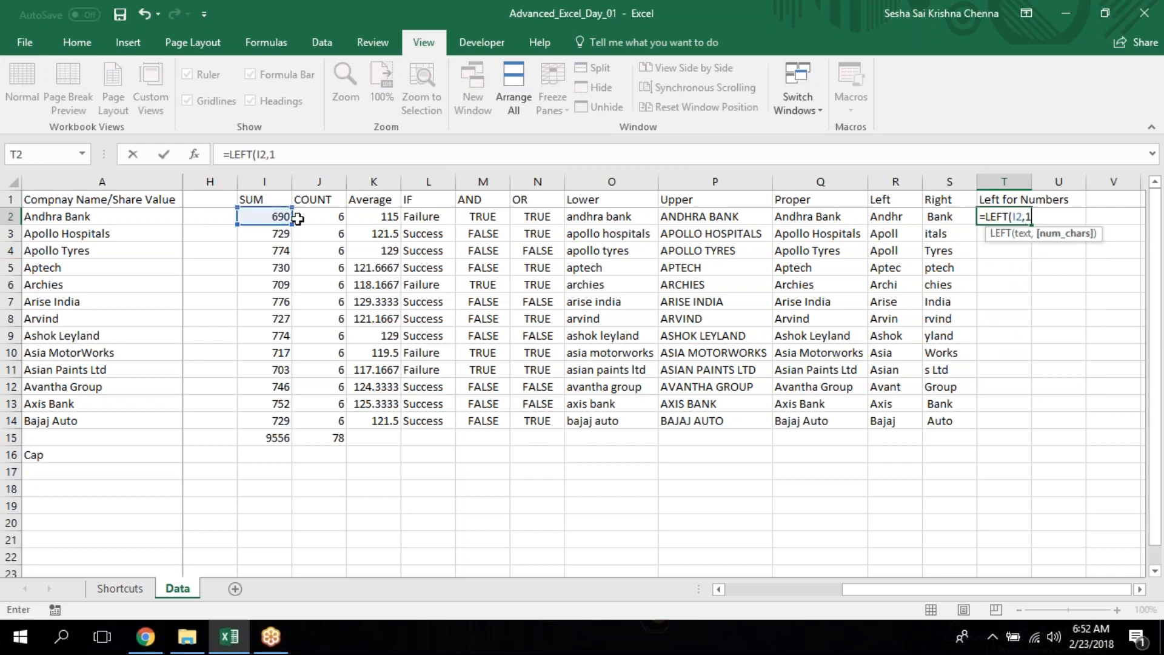
key(BackSpace)
text(2)
key(Return)
Fill the LEFT formula from T2 down through T14 for the remaining companies.
key(Left)
key(ctrl+Down)
key(Right)
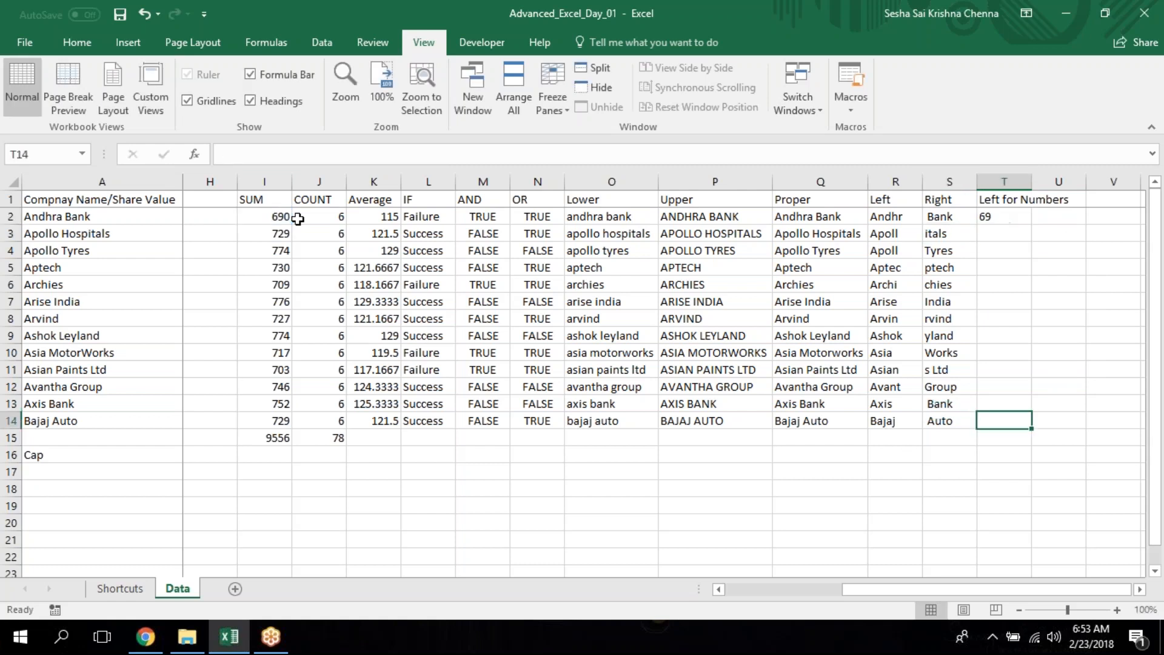
key(ctrl+shift+Up)
key(ctrl+d)
key(Down)
key(Up)
key(ctrl+Up)
key(Down)
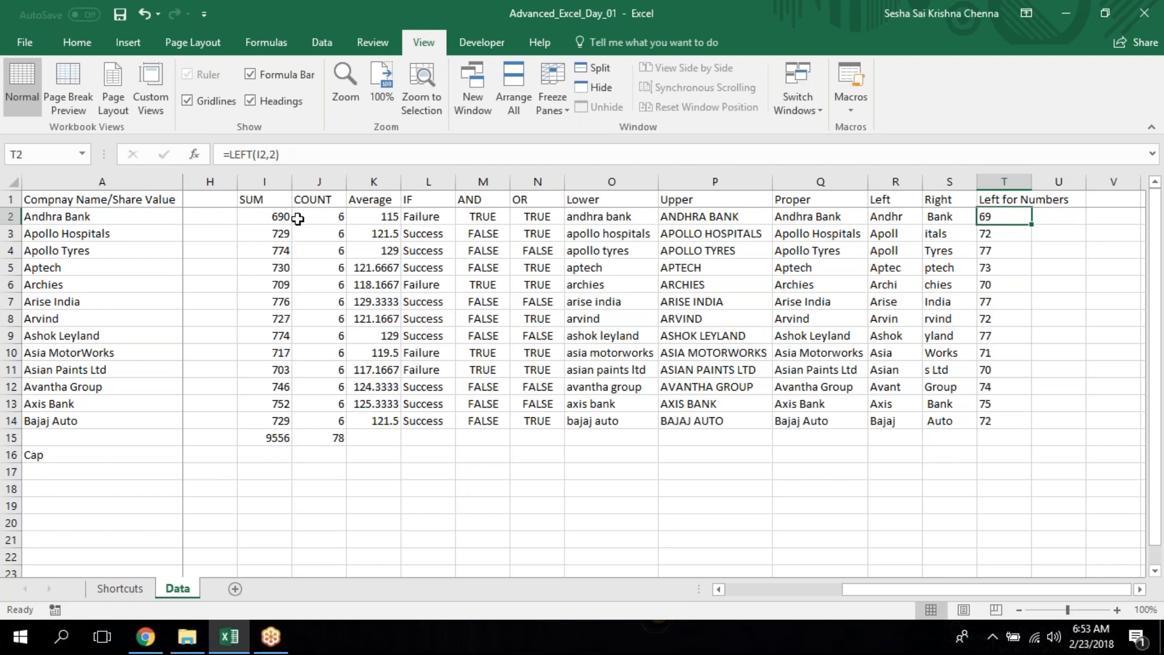
Format the Average values in K2:K14 as numbers without decimal places.
click(357, 215)
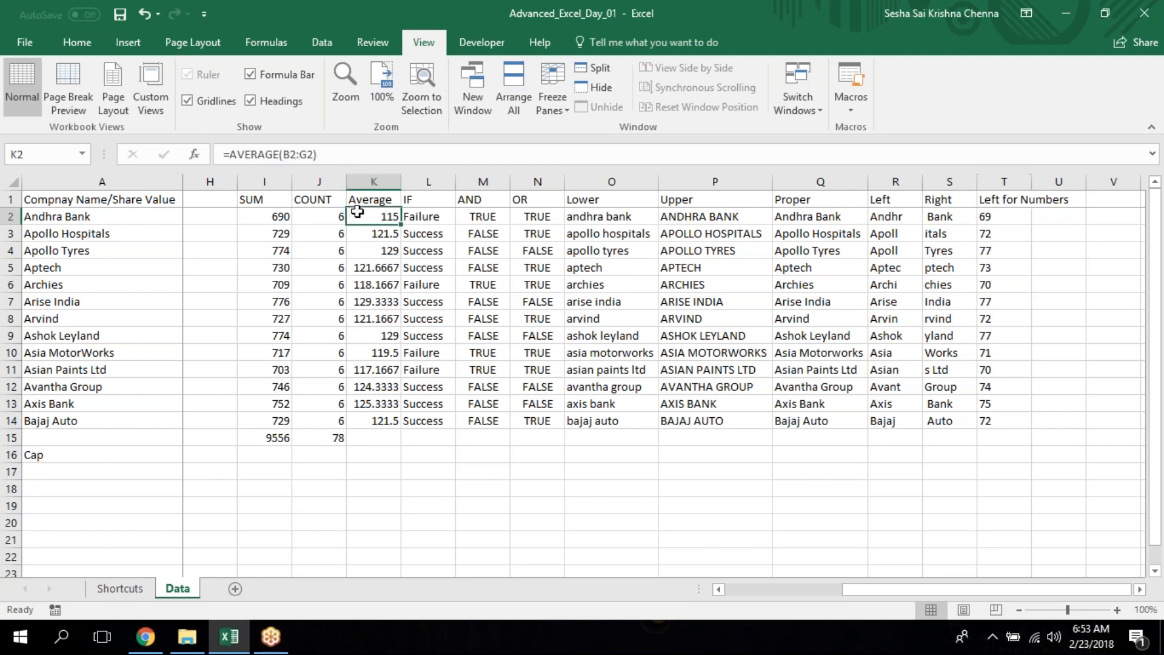
shift+click(370, 418)
key(ctrl+d)
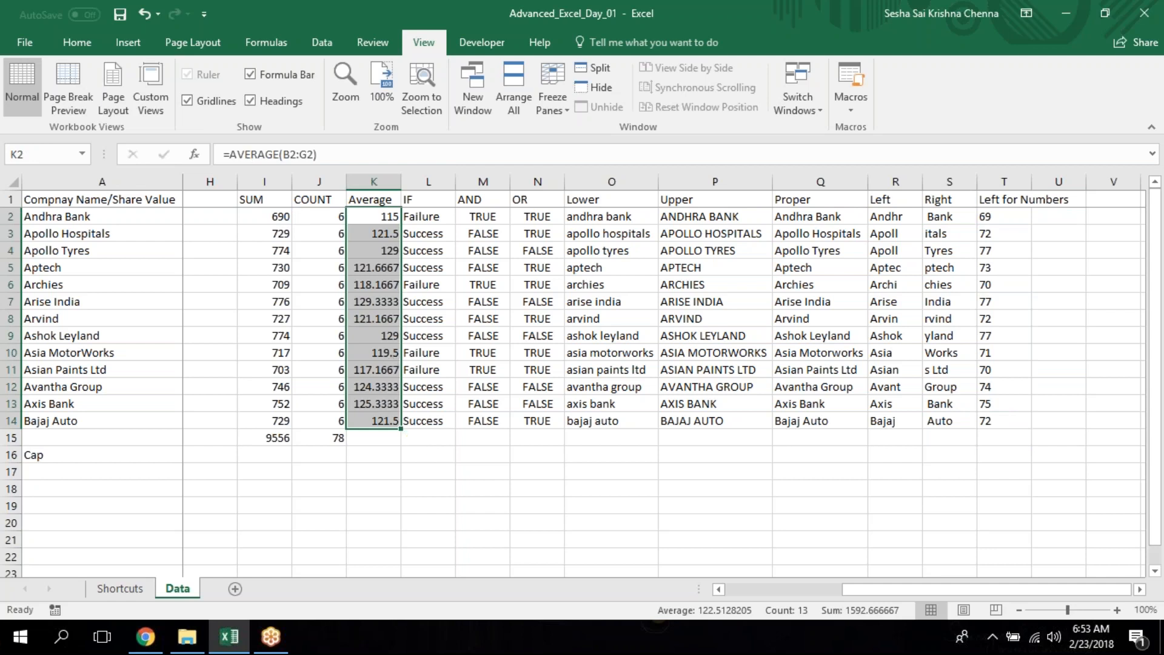
click(77, 42)
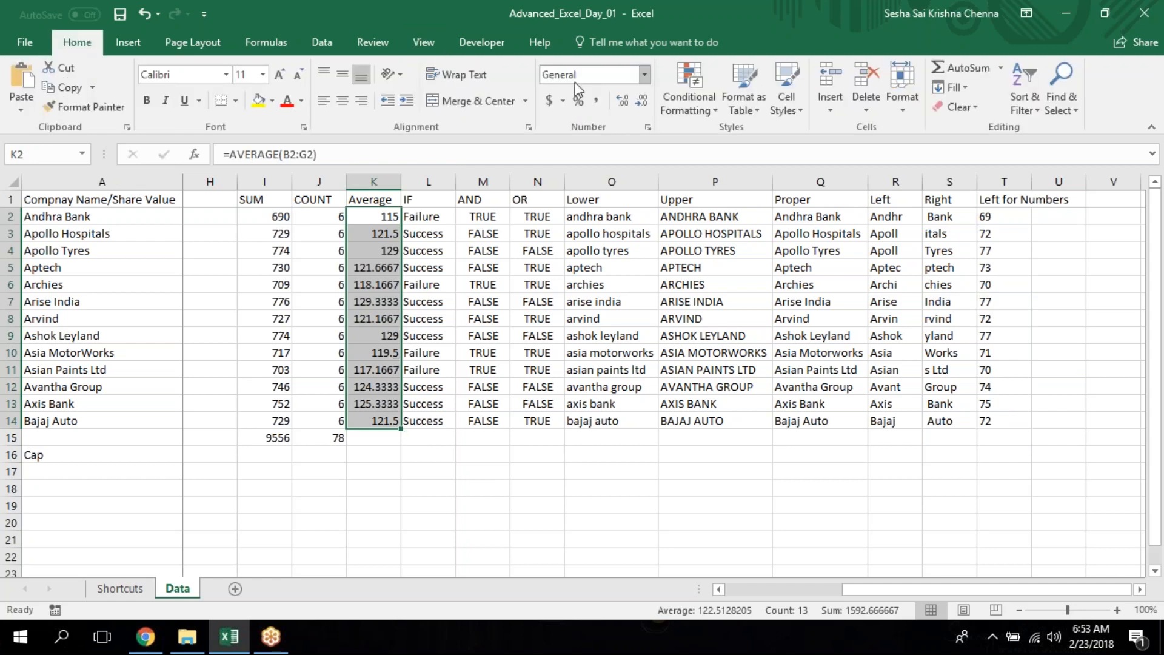
click(627, 100)
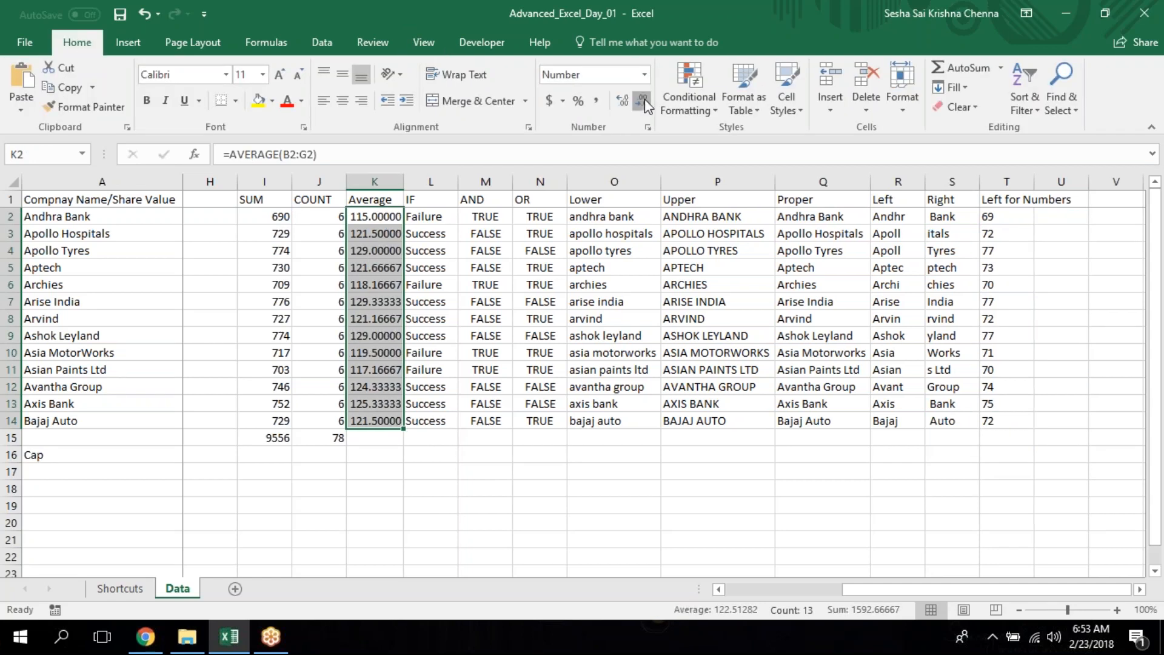
click(644, 100)
click(643, 101)
click(644, 101)
click(644, 101)
click(644, 101)
click(375, 352)
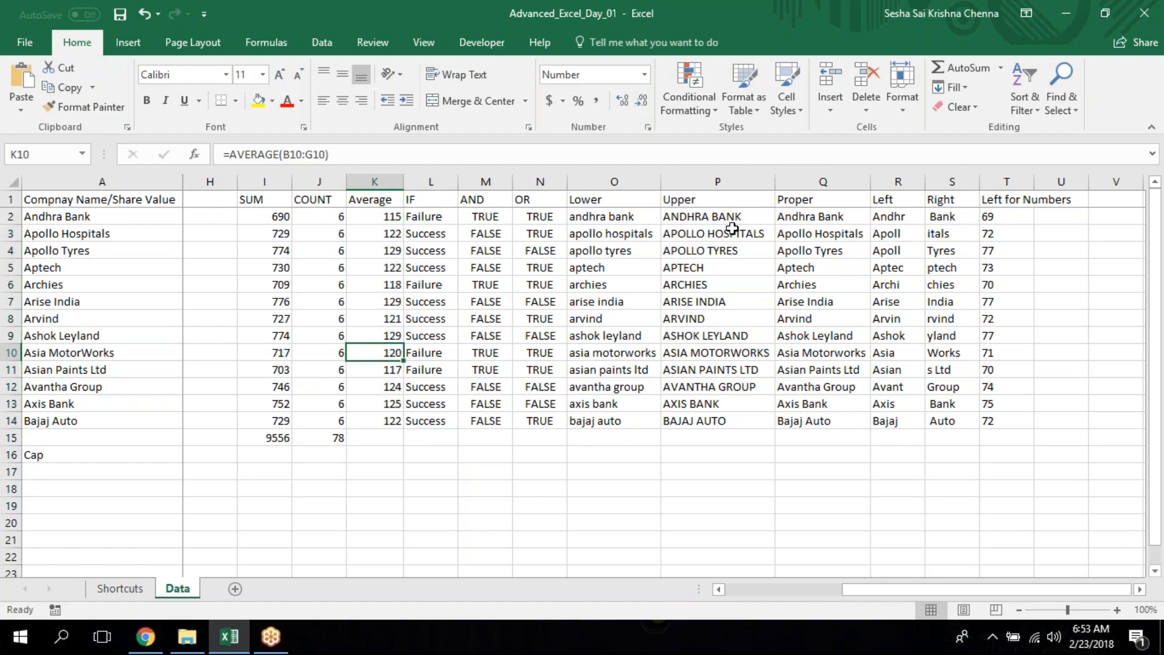
Fit column T's width to its header and add the column header "Right of Number" in U1.
double_click(1034, 182)
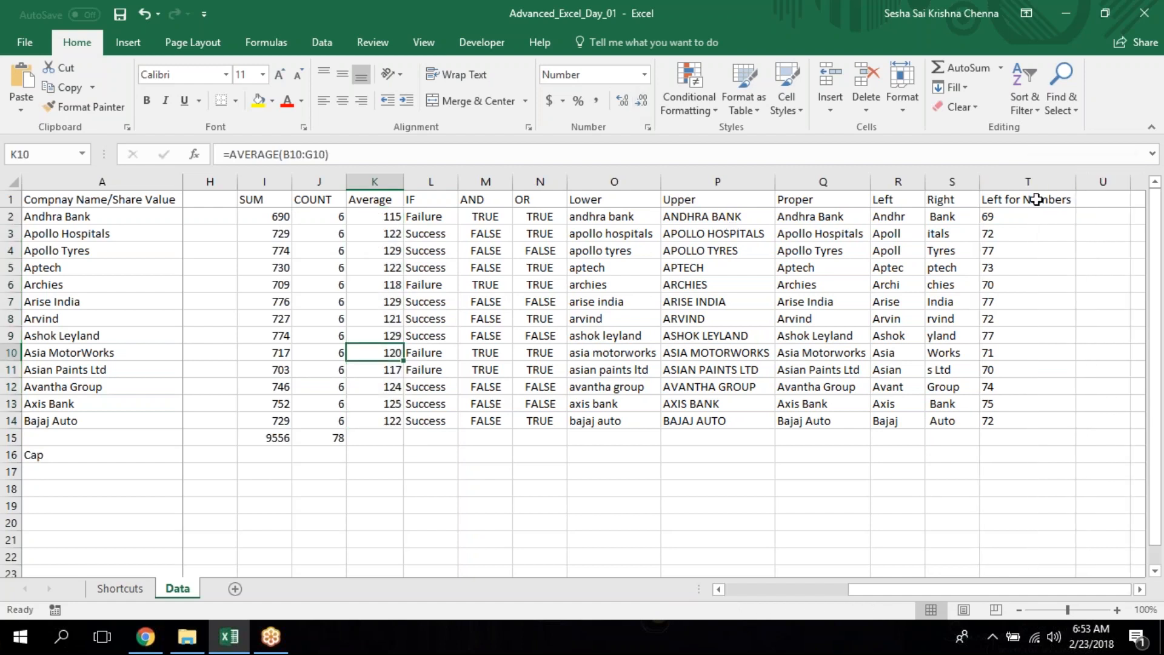
click(1035, 199)
key(Right)
text(Right of)
text(mbers)
key(Return)
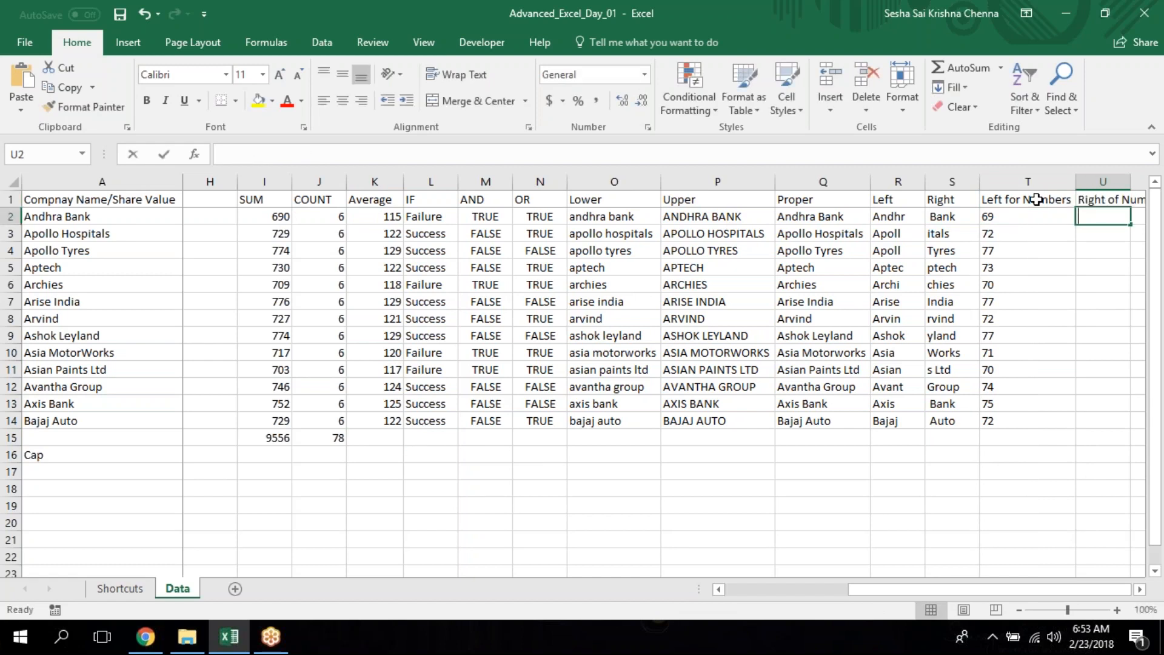
Enter =RIGHT(K2,2) in U2 to extract the last two characters of the Average value.
text(=rig)
key(Tab)
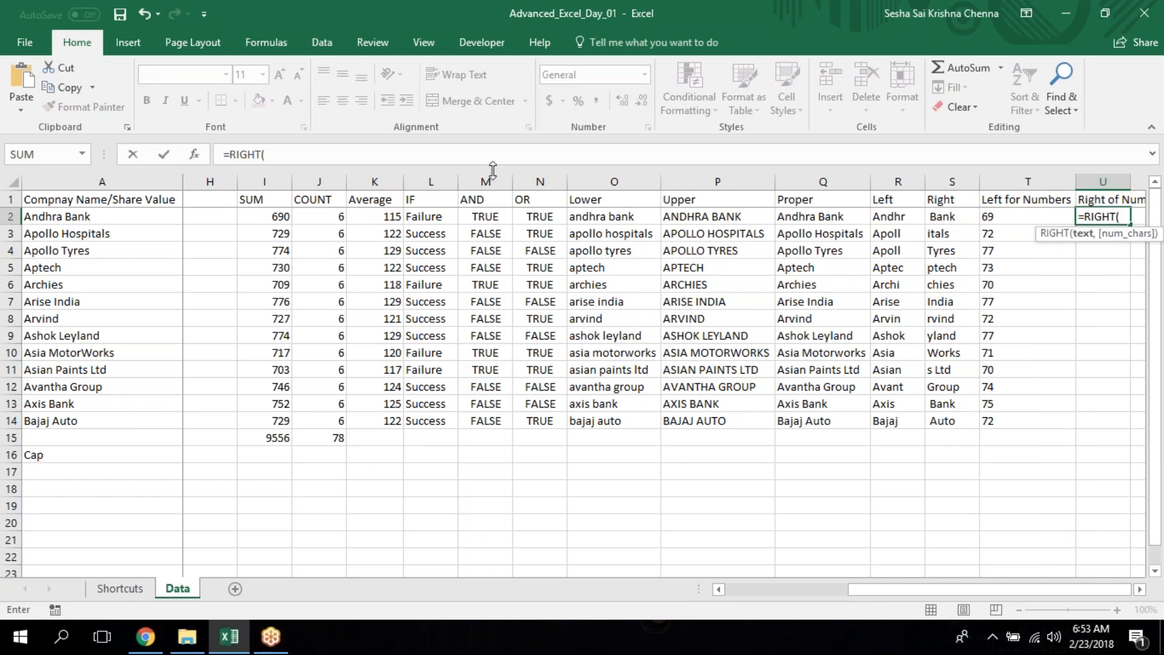
click(385, 216)
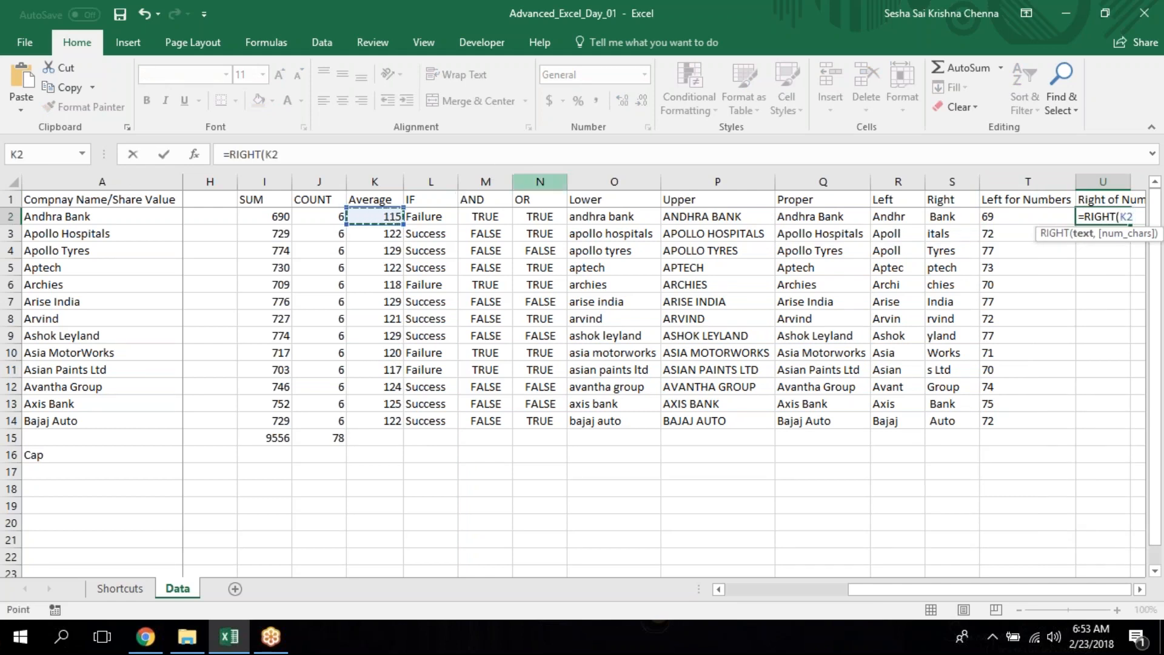
text(,2)
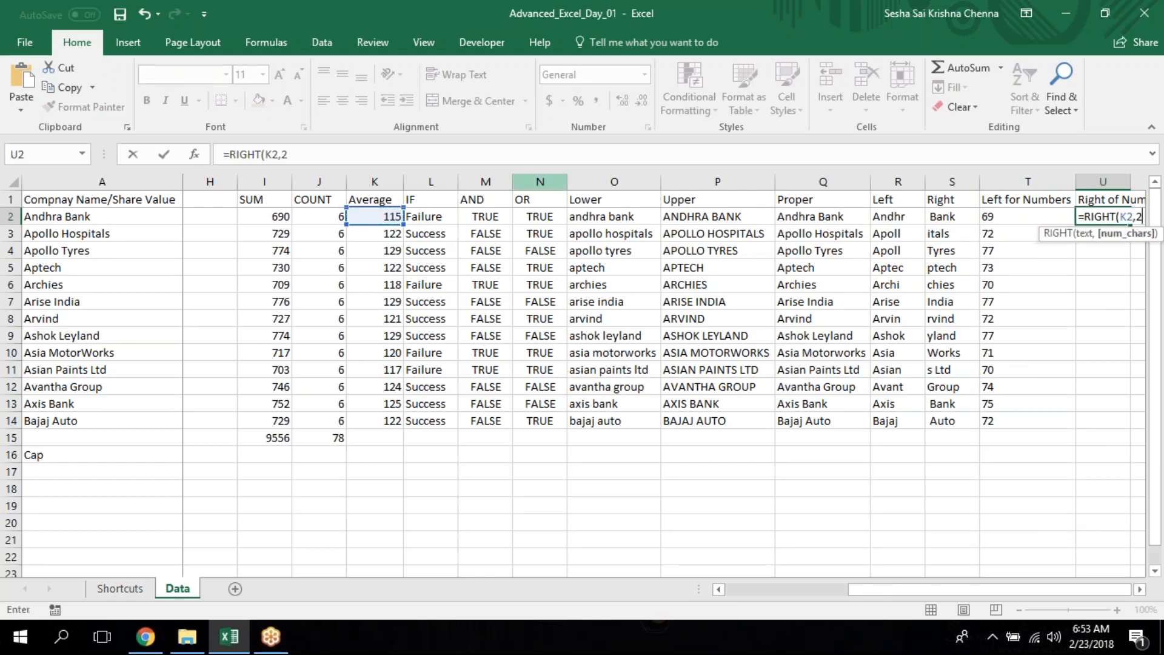
key(Return)
Fill the RIGHT formula from U2 down through U14 for the remaining companies.
key(Left)
key(ctrl+Down)
key(Right)
key(ctrl+shift+Up)
key(ctrl+d)
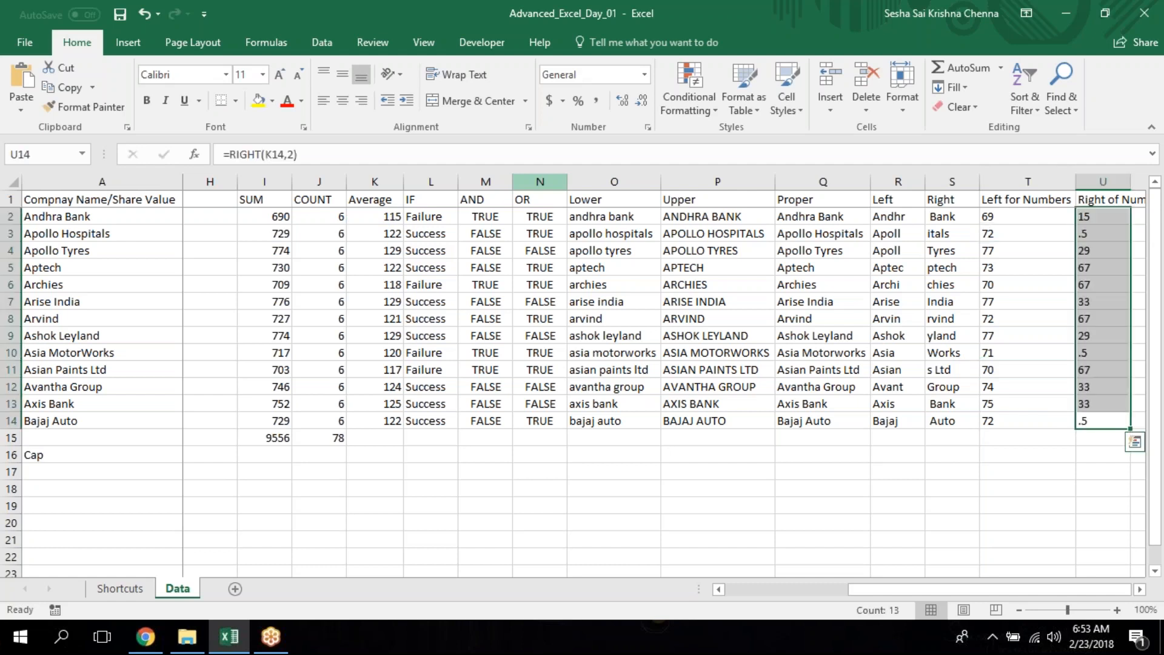
click(599, 336)
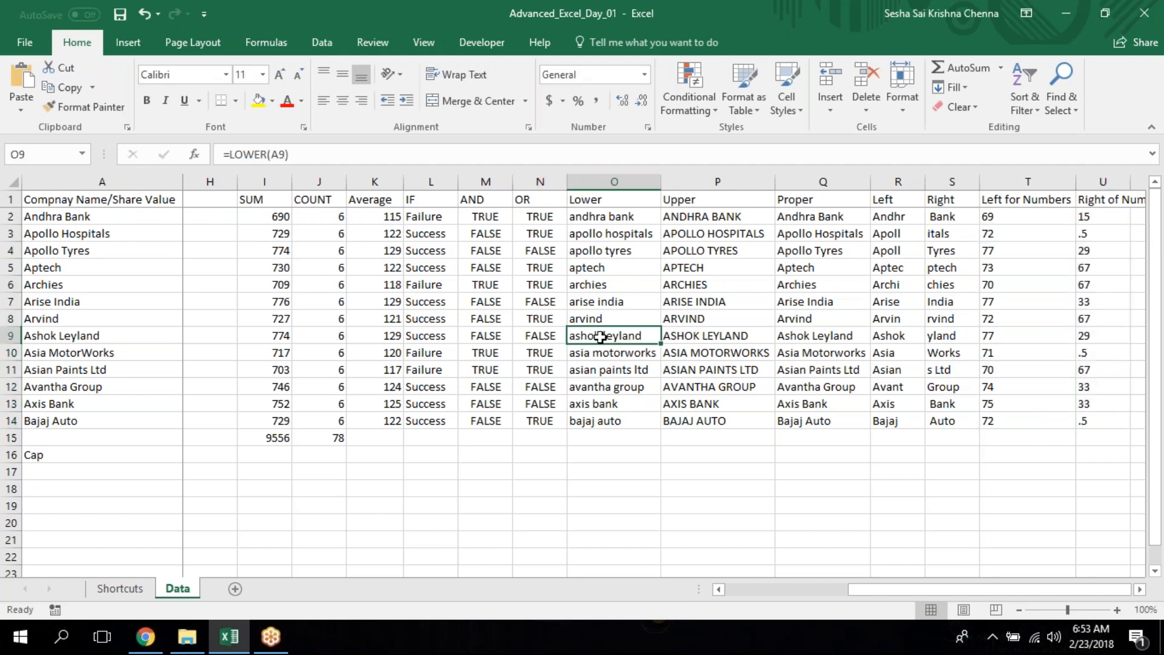
Show one decimal place for the Apollo Hospitals average in K3 and fit column U's width to its header.
click(398, 232)
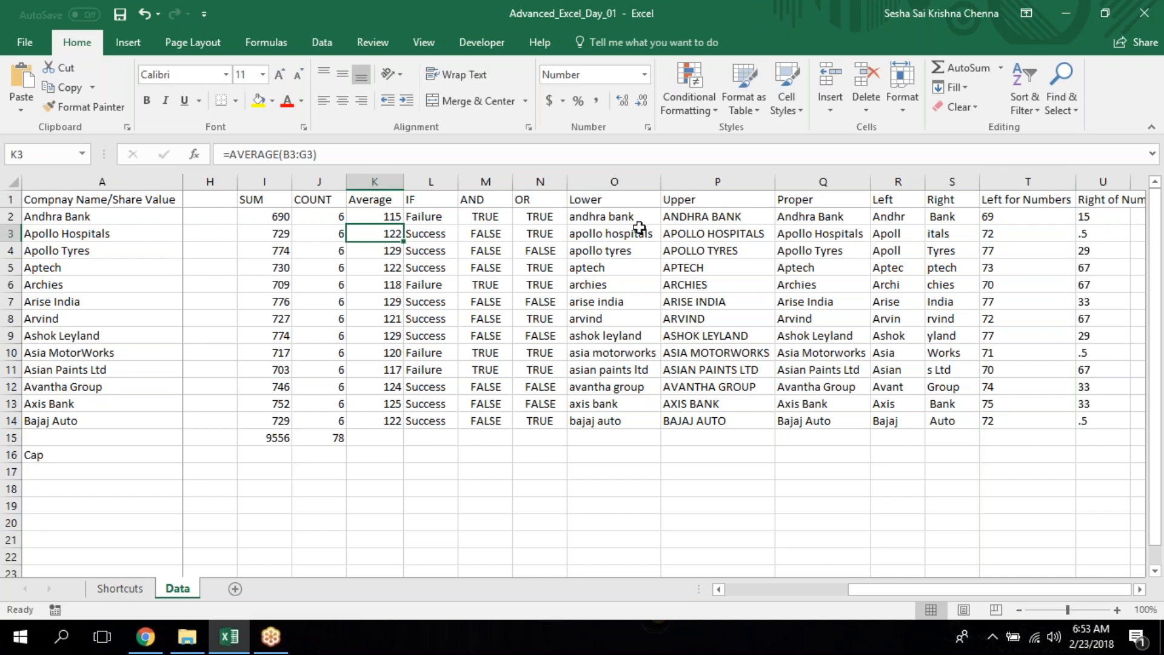
click(623, 99)
mouse_move(379, 216)
mouse_down()
mouse_move(385, 278)
mouse_move(382, 235)
mouse_up()
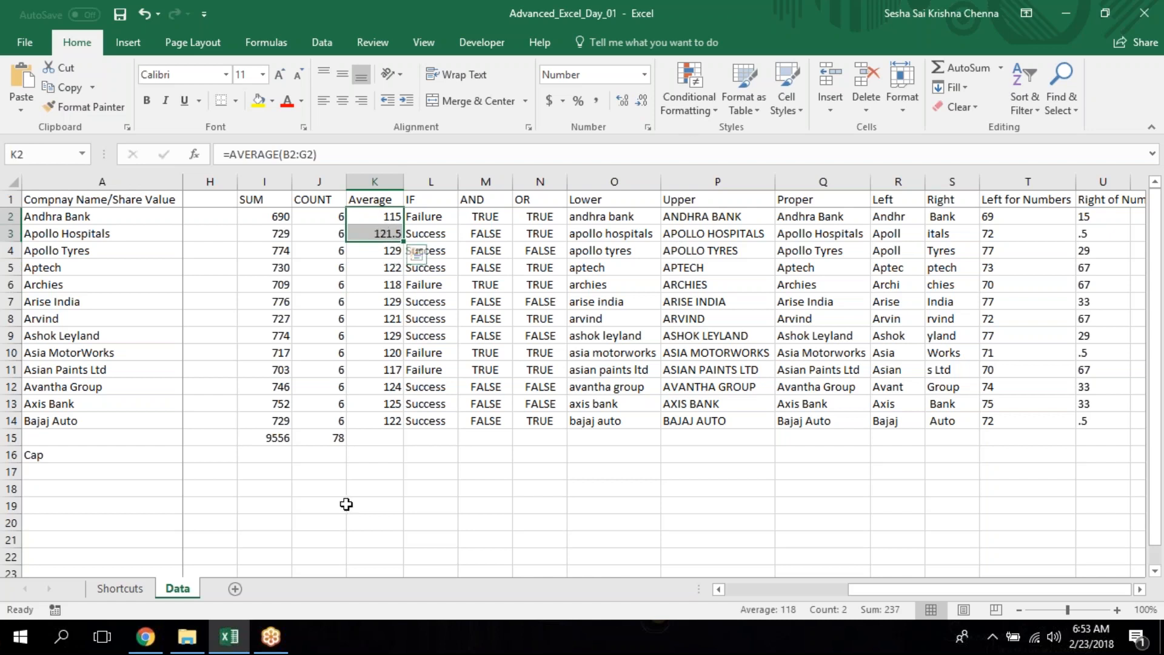
click(380, 304)
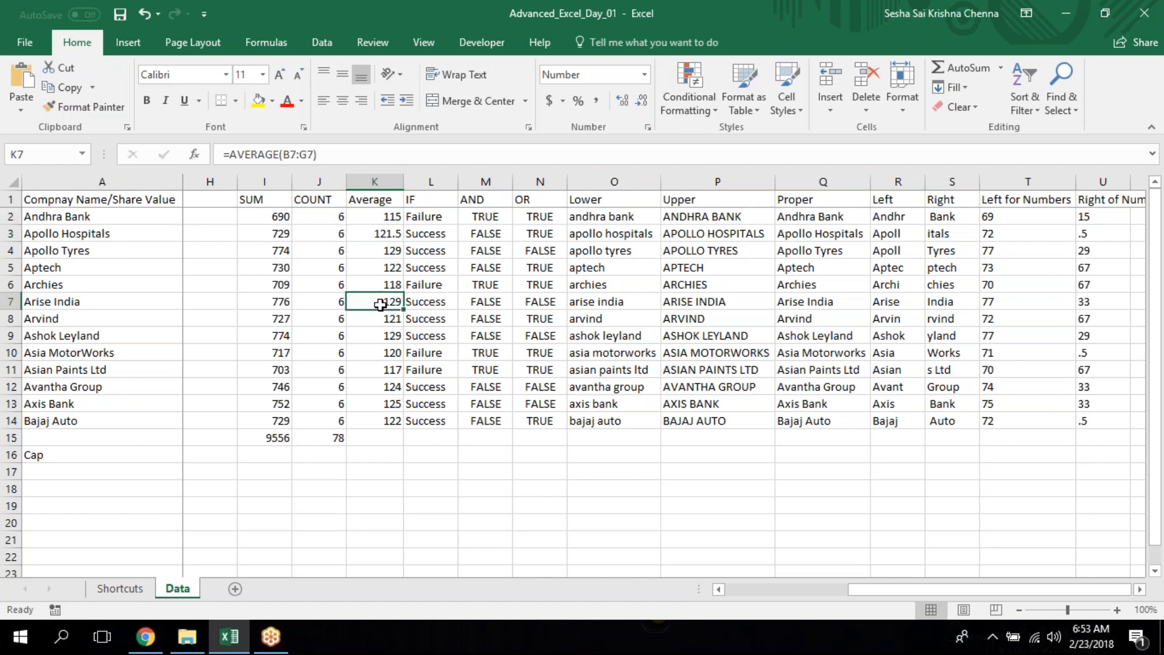
click(385, 233)
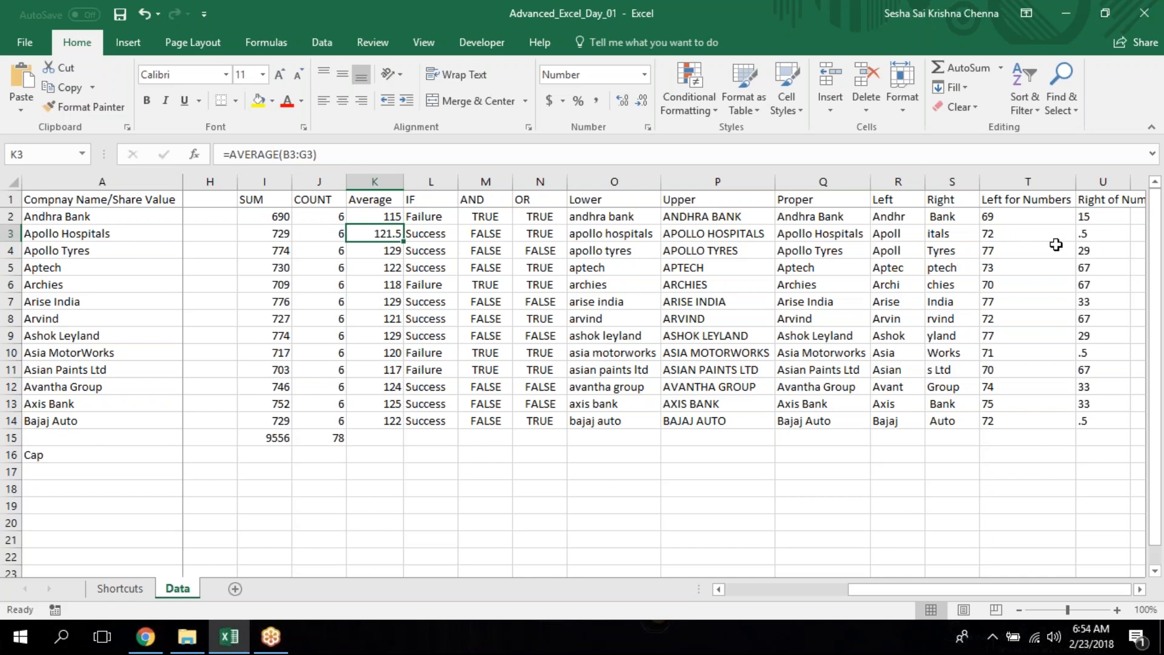
click(1096, 239)
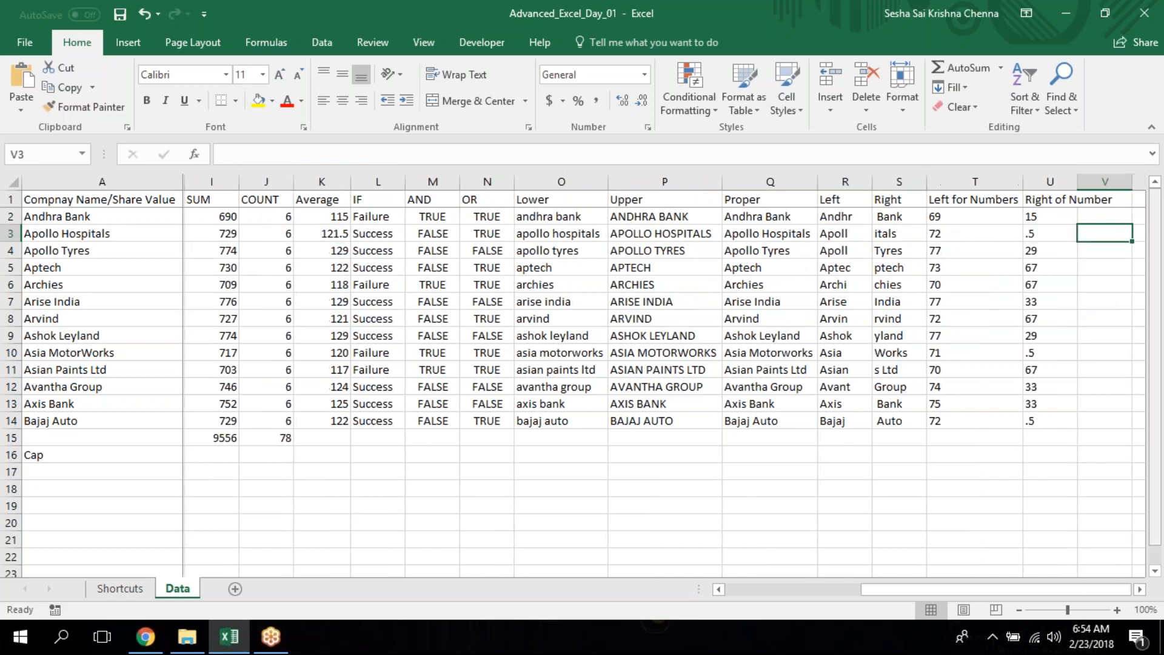
double_click(1077, 179)
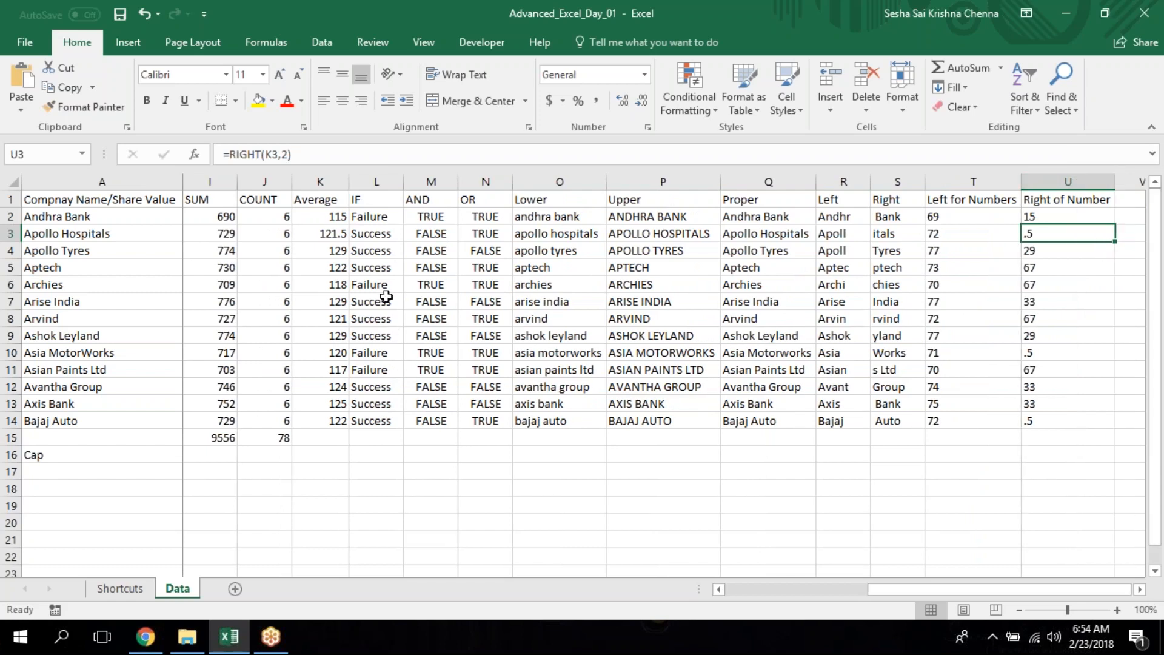
Undo the column U width change and the added decimal place in K3.
key(ctrl+z)
key(ctrl+z)
key(Down)
key(Down)
key(Down)
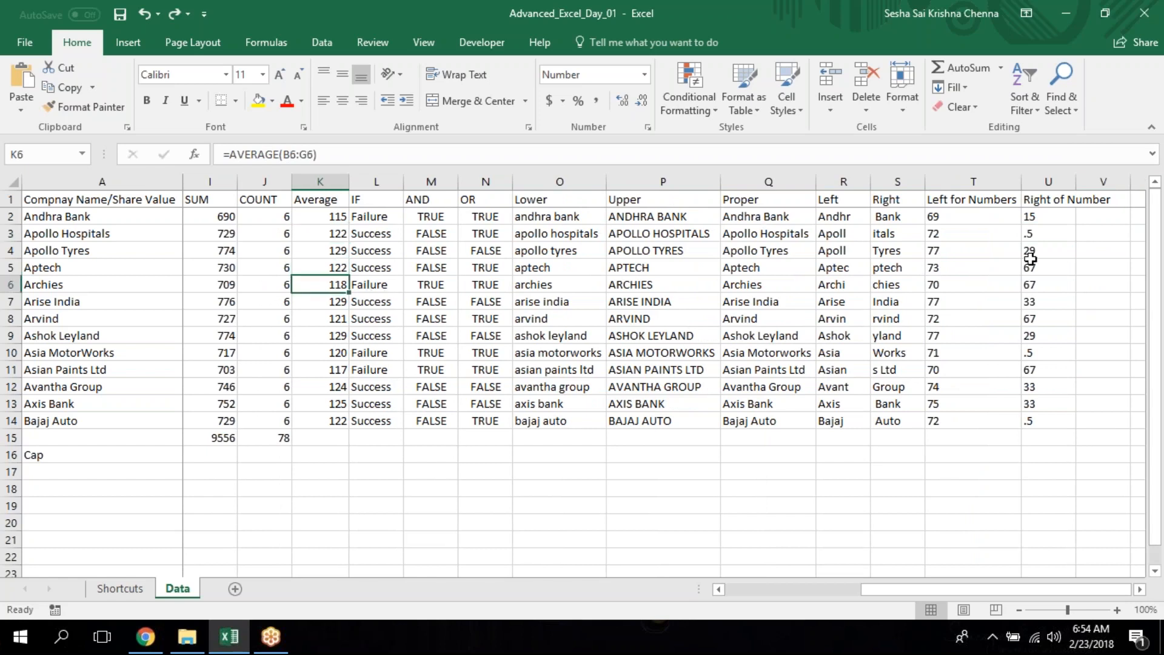
Compare the RIGHT results in U10:U14 with the source average in K14.
click(1033, 351)
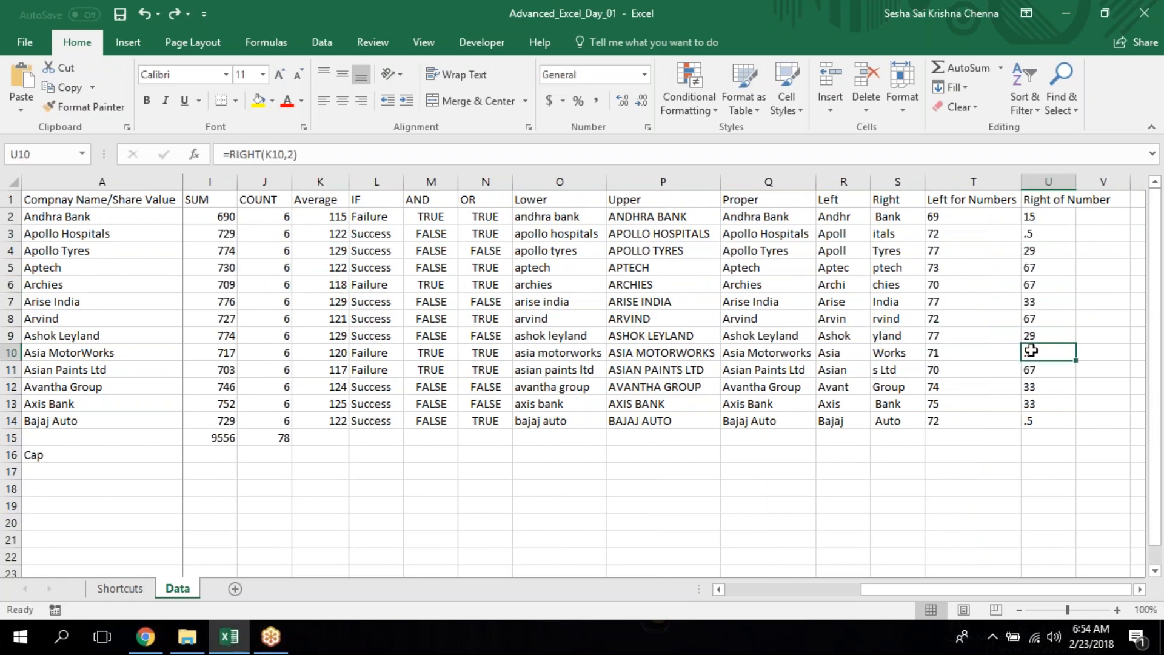
key(Down)
scroll(1032, 350, right, 1)
key(Down)
key(Down)
key(Down)
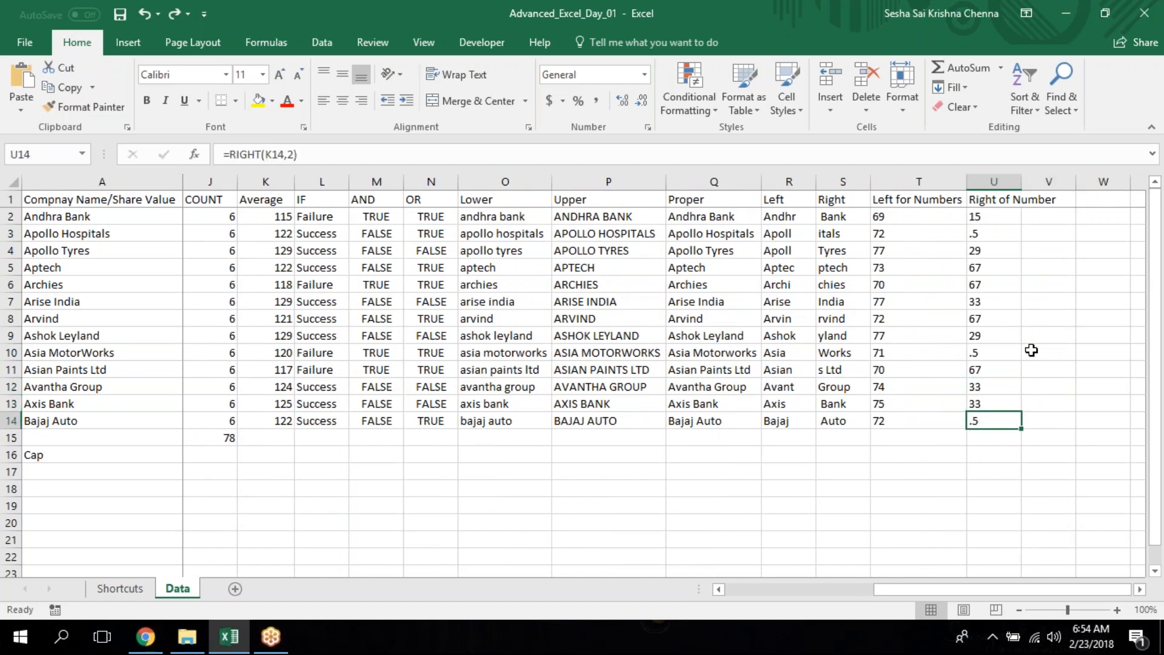
key(Left)
key(Left)
key(Left)
key(Left)
key(Left)
key(Left)
key(Left)
key(Left)
key(Left)
key(Left)
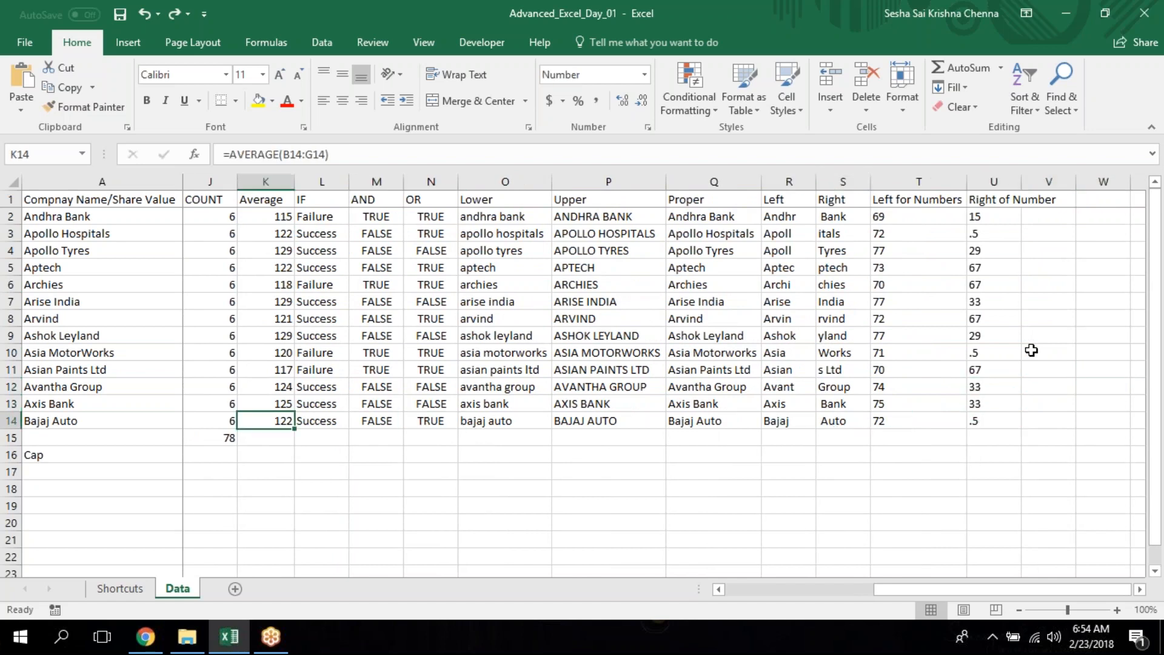
Fit the width of column U to its "Right of Number" header.
key(Right)
key(Right)
key(ctrl+Right)
key(ctrl+Right)
key(ctrl+Left)
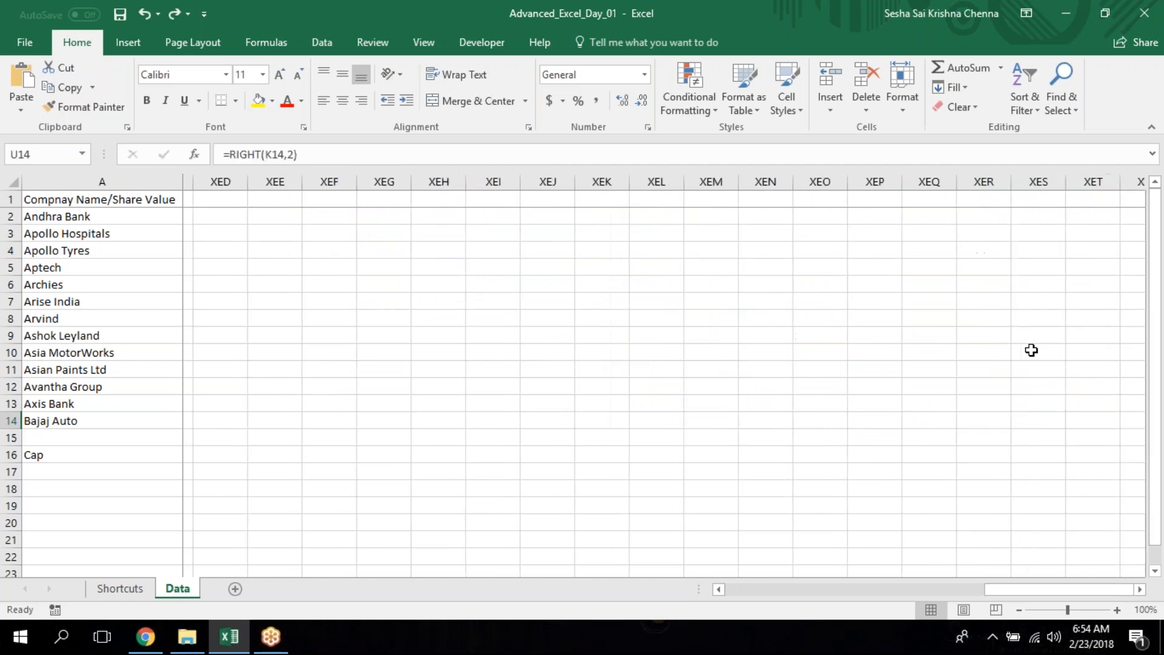
key(ctrl+Up)
drag(242, 176, 242, 176)
Review the LEFT and RIGHT formulas in row 2 and the source averages in K2:K4.
key(Down)
key(Left)
key(Left)
key(Left)
key(Left)
key(Left)
key(Left)
key(Left)
key(Left)
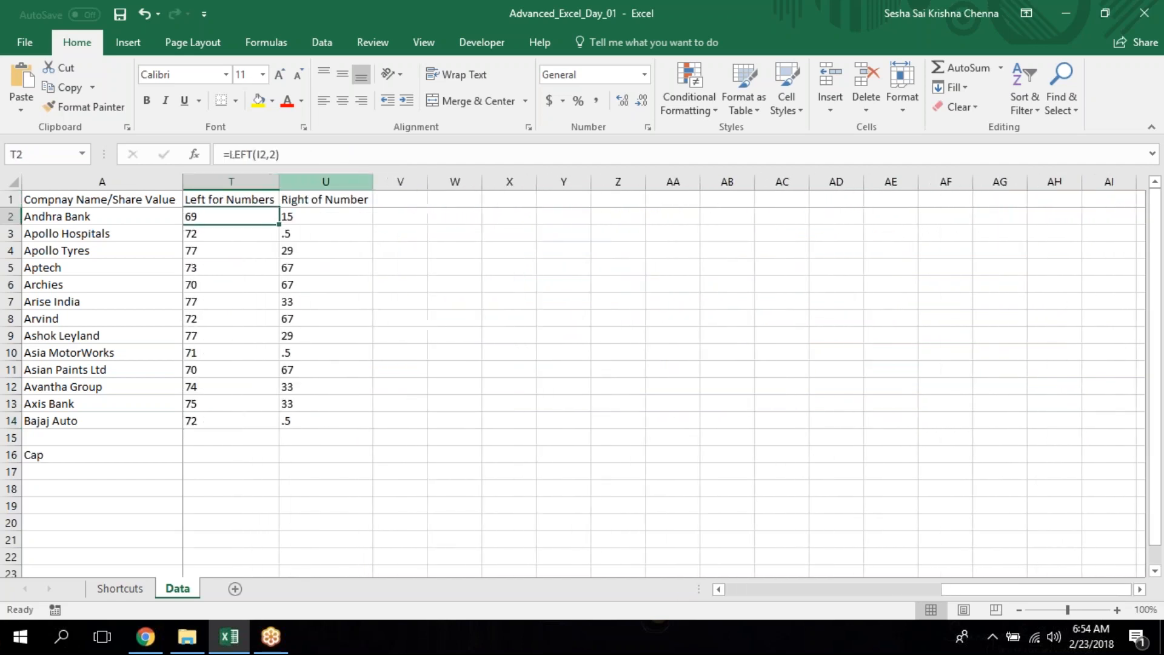
key(Right)
key(Right)
key(Right)
key(Right)
key(Right)
key(Right)
key(Left)
key(Left)
key(Left)
key(Left)
key(Left)
key(Left)
key(Left)
key(Left)
key(Left)
key(Left)
key(Left)
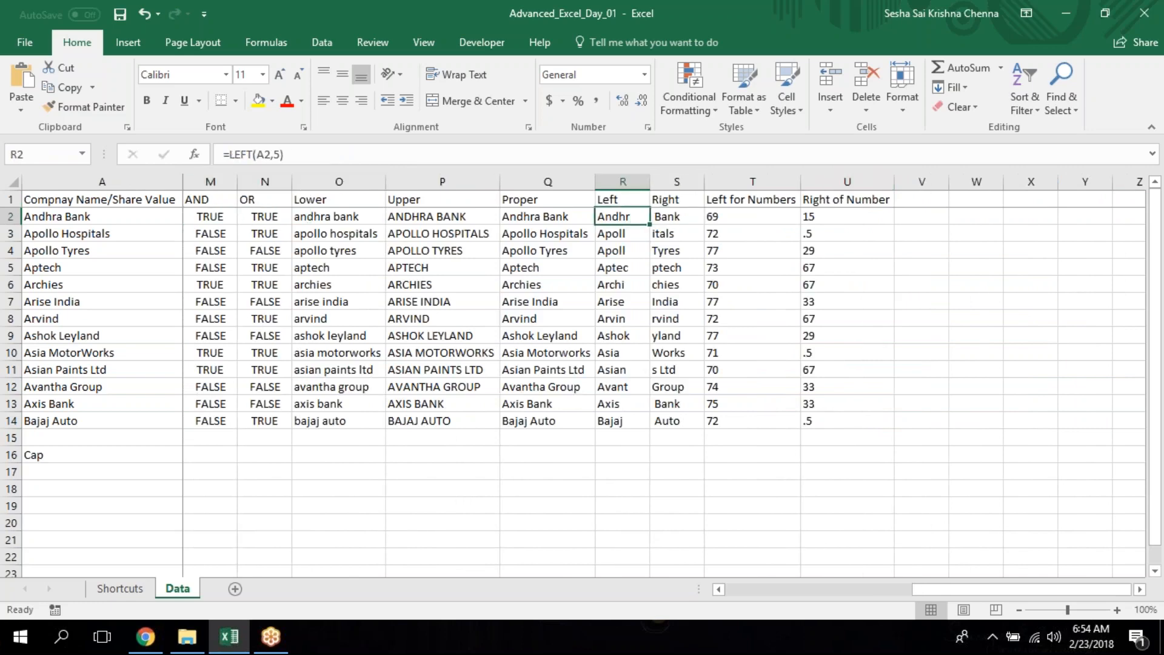
key(Right)
key(Right)
key(Right)
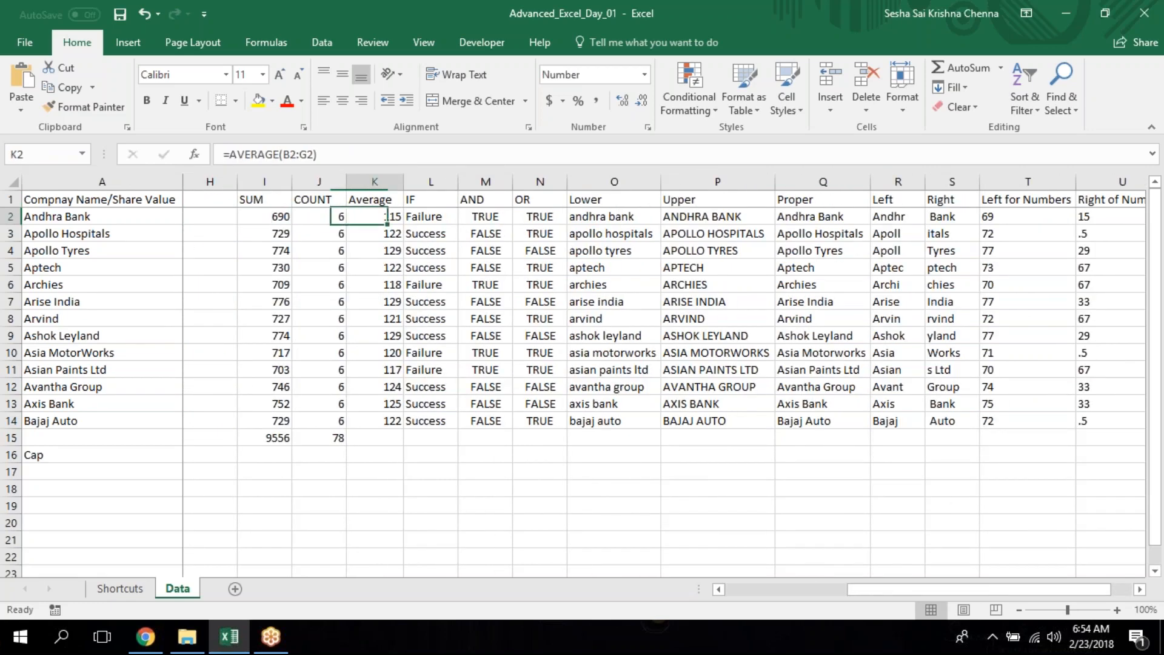
key(Down)
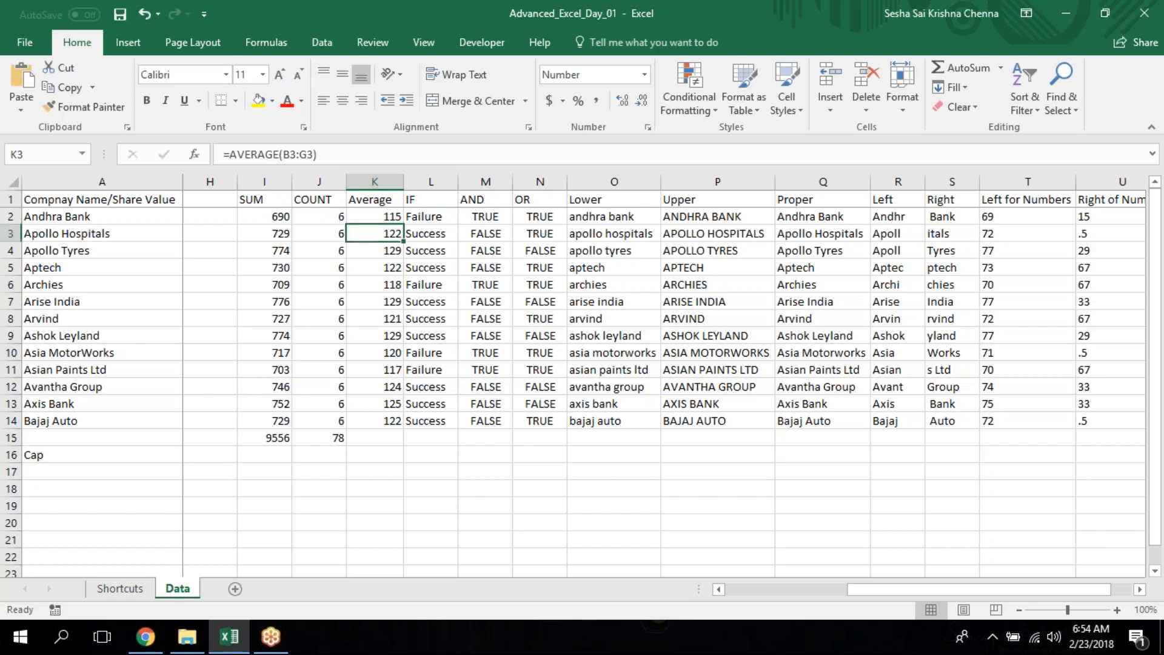
key(shift+Down)
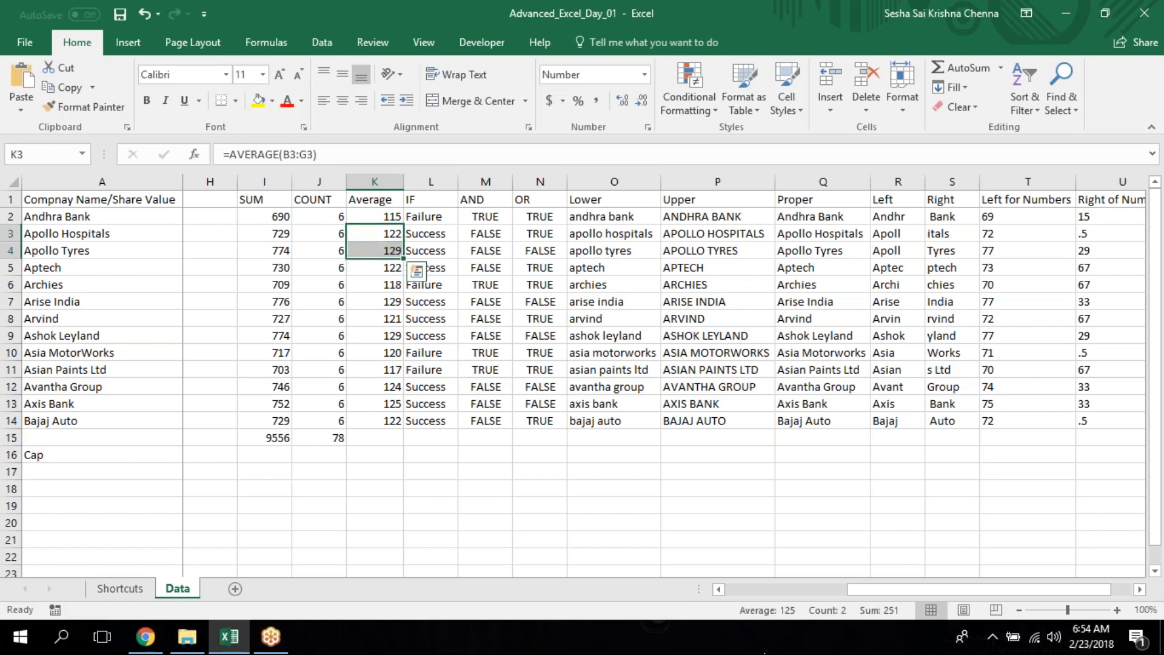
click(375, 250)
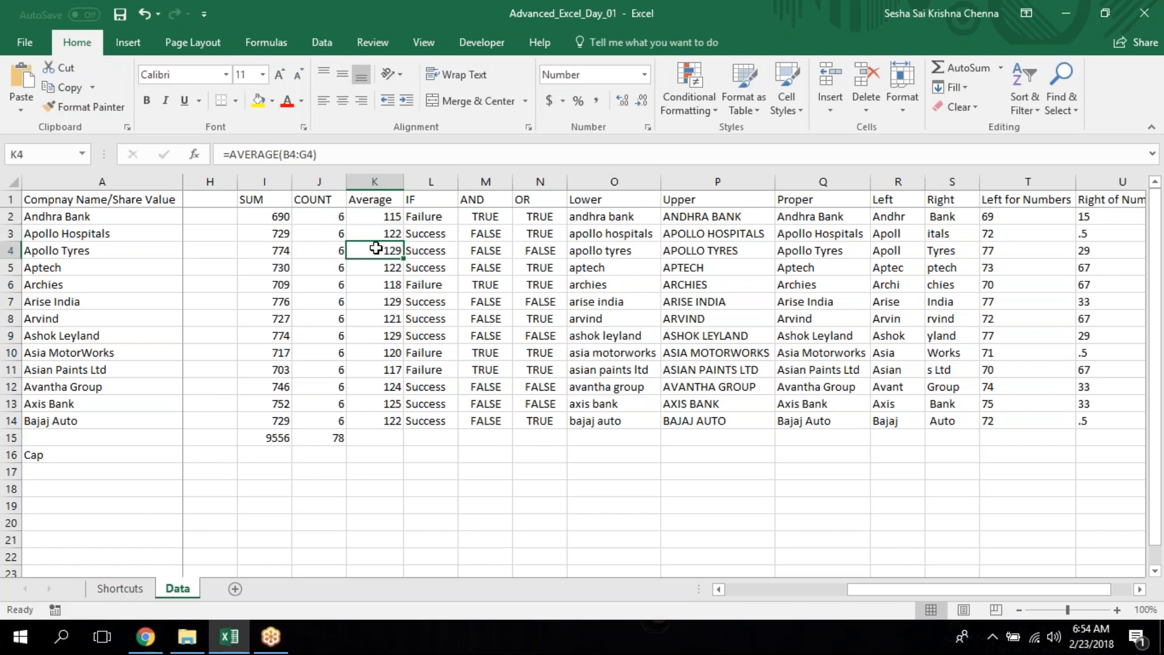
Add the averages in K3:K4 with a SUM formula in K16.
click(385, 232)
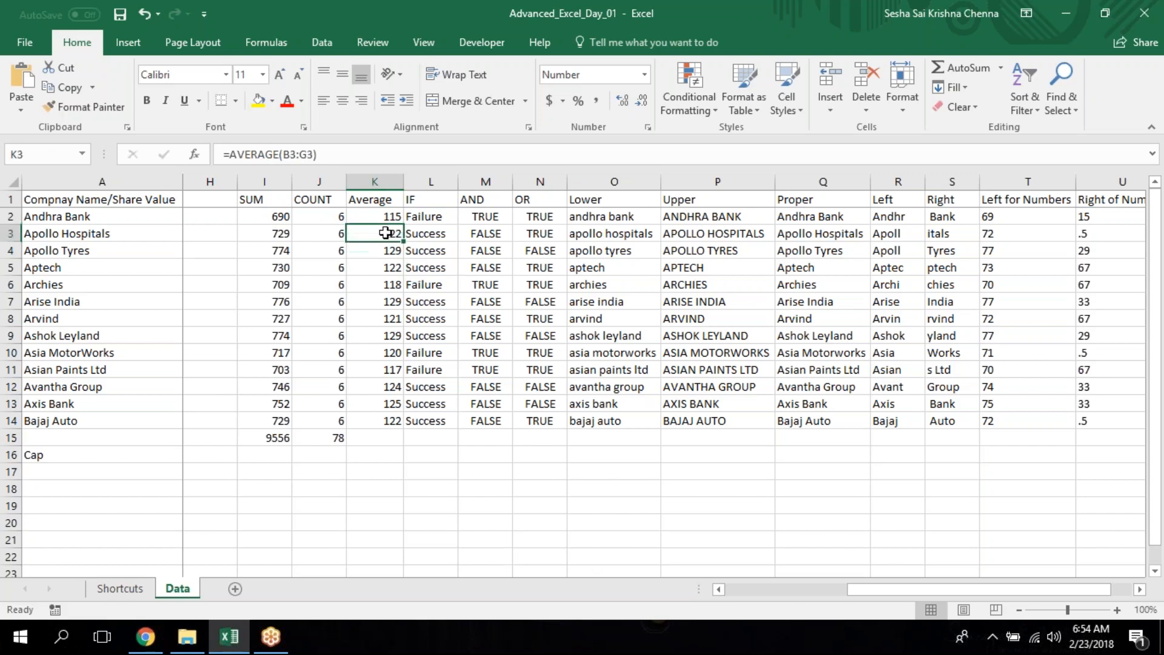
click(393, 454)
text(=sum)
key(Tab)
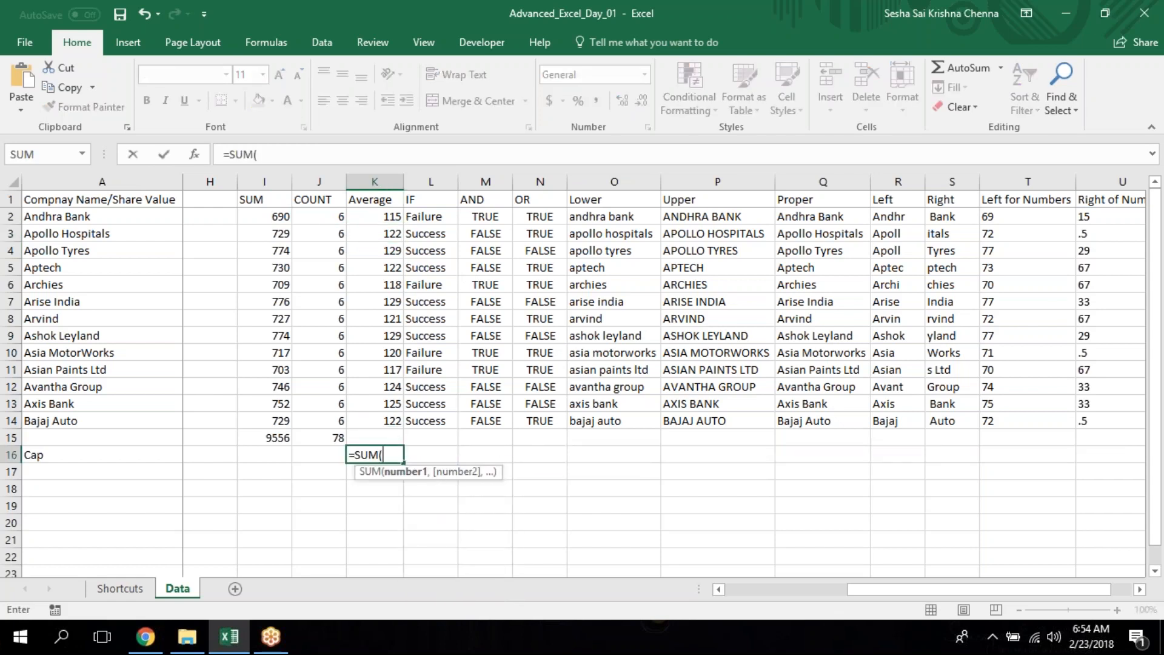
drag(385, 233, 386, 243)
key(ctrl+Return)
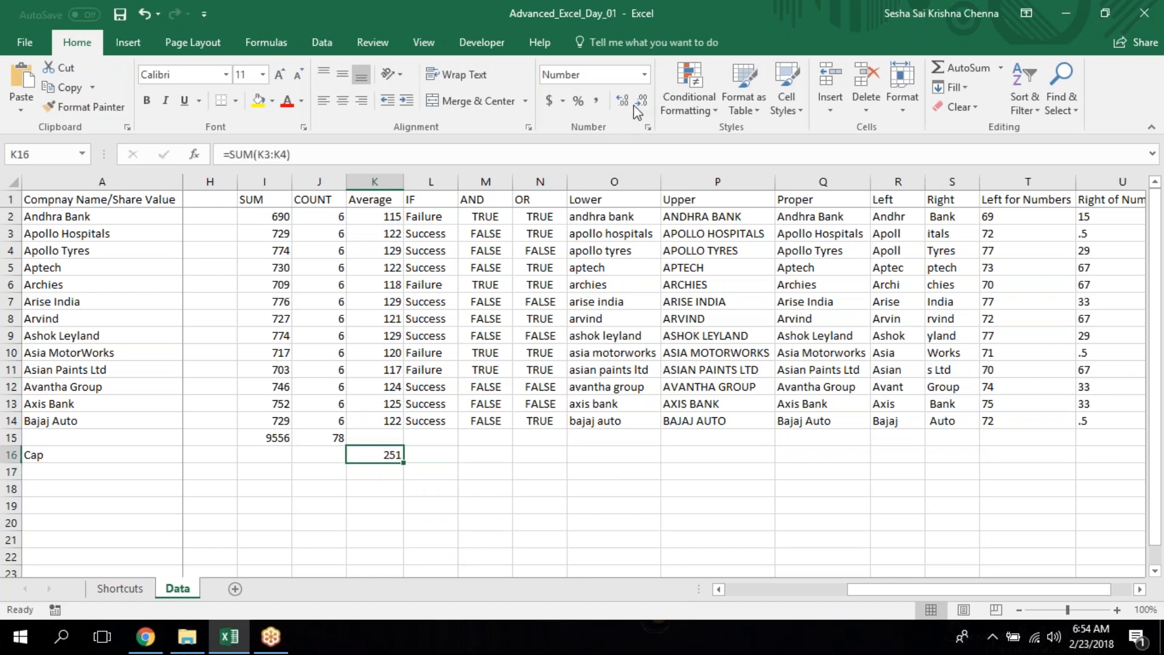
Increase the decimal places of the sum in K16 and delete its contents.
key(Right)
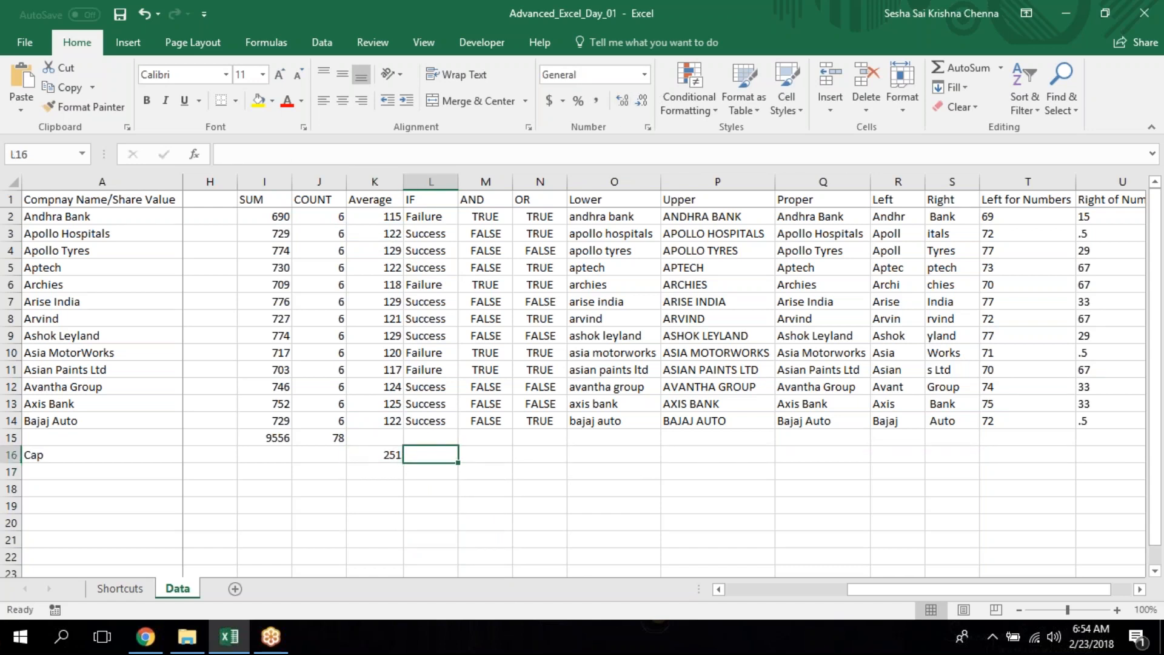
key(Left)
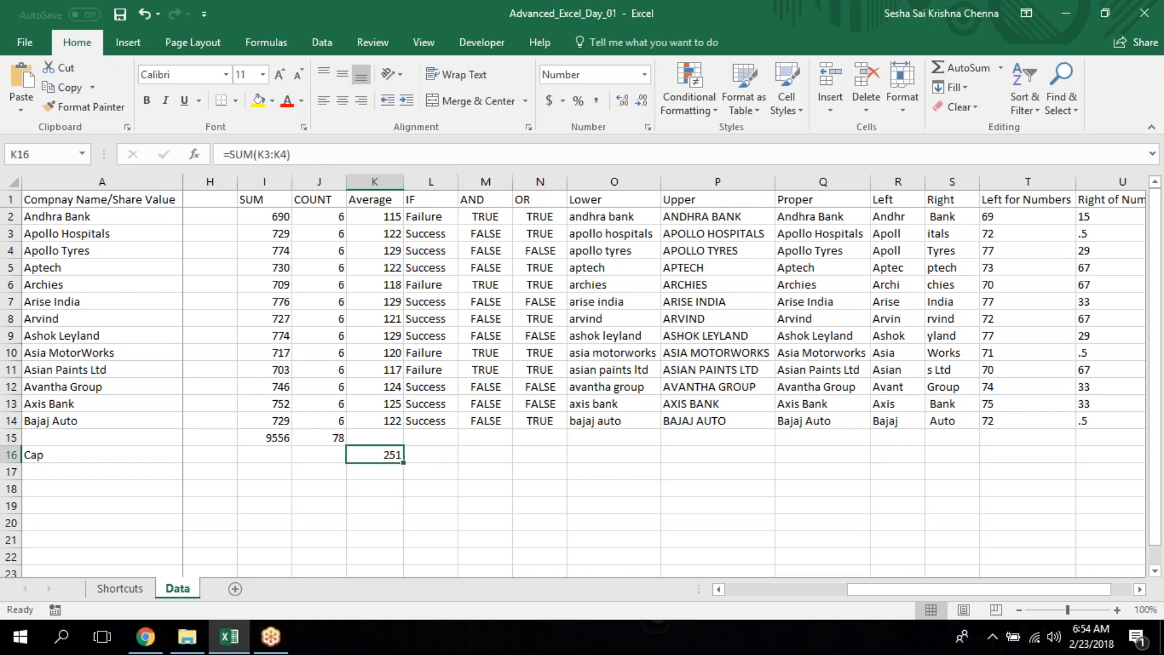
click(620, 100)
key(Delete)
Enter the header "Middle" in V1, the first empty column after "Right of Number".
key(Up)
key(Up)
key(ctrl+Up)
key(ctrl+Right)
key(Right)
key(Down)
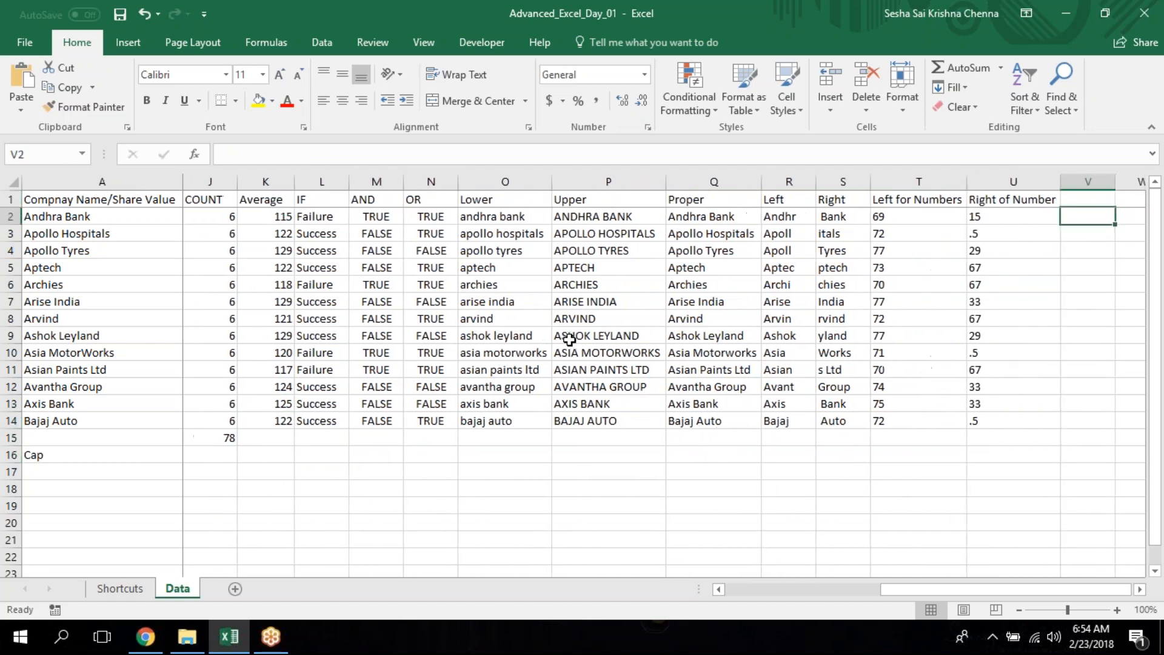
key(Up)
text(Middle)
key(Return)
Enter =MID(A2,3,6) in V2 to extract six characters of the company name starting at the third.
text(=mi)
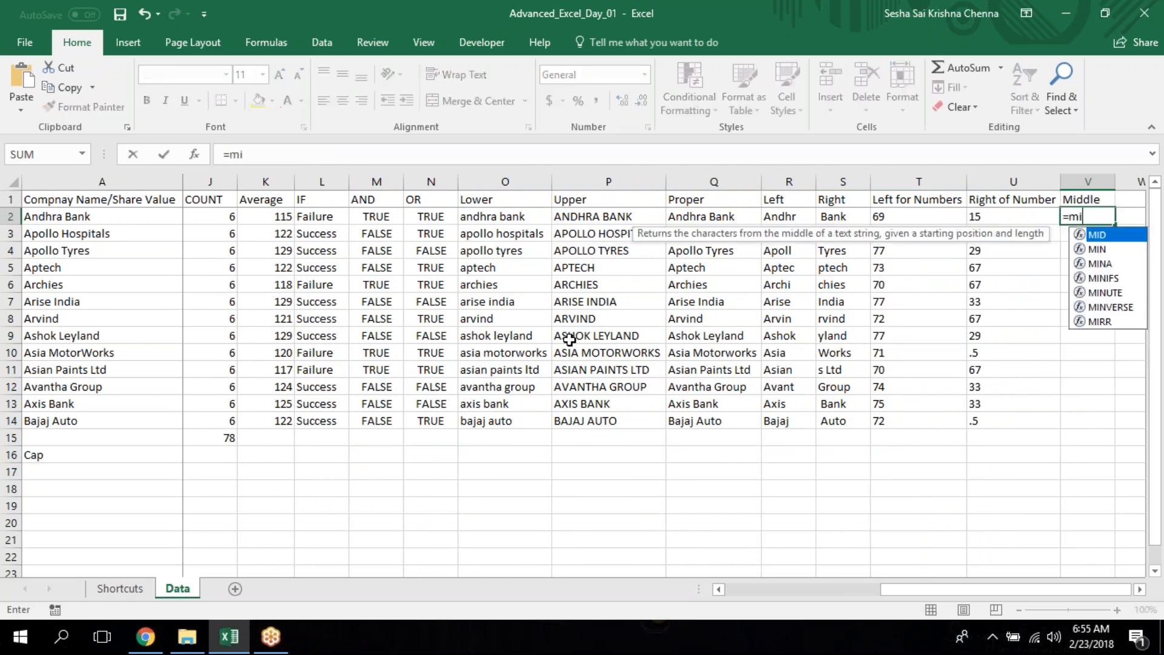
text(d)
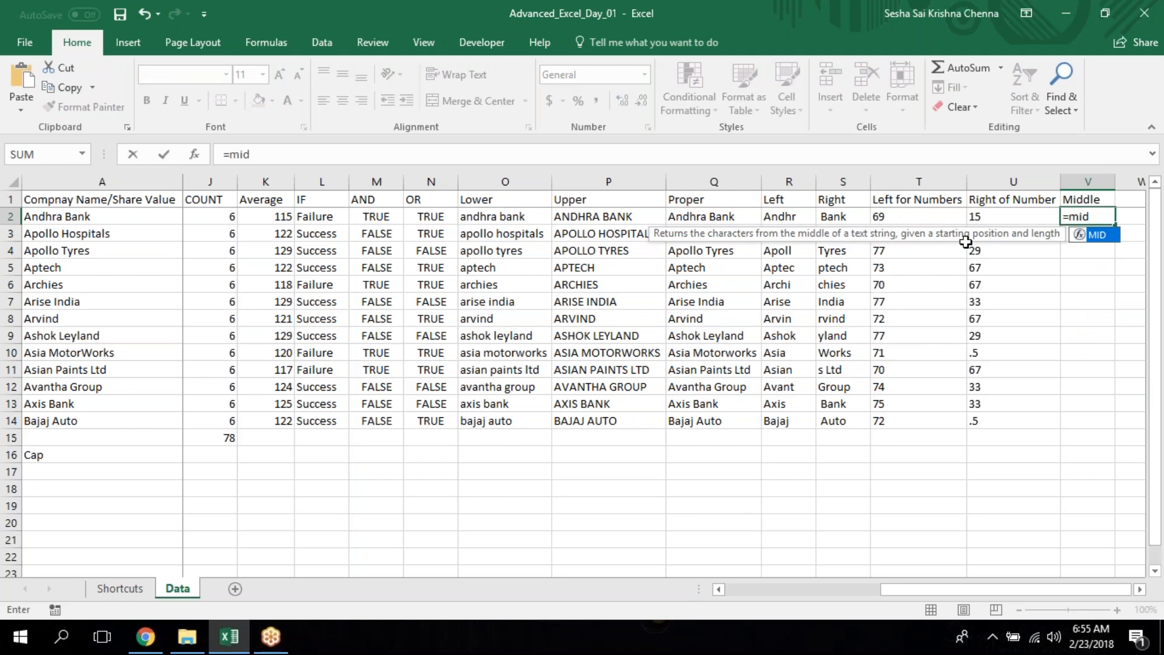
key(Tab)
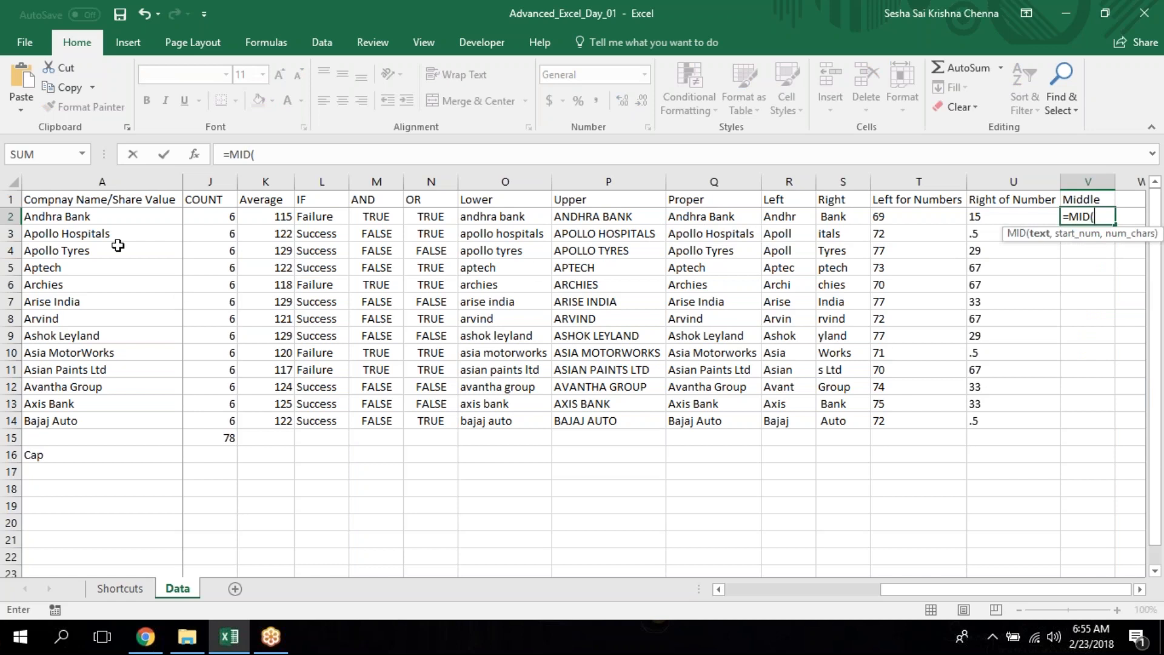
click(101, 214)
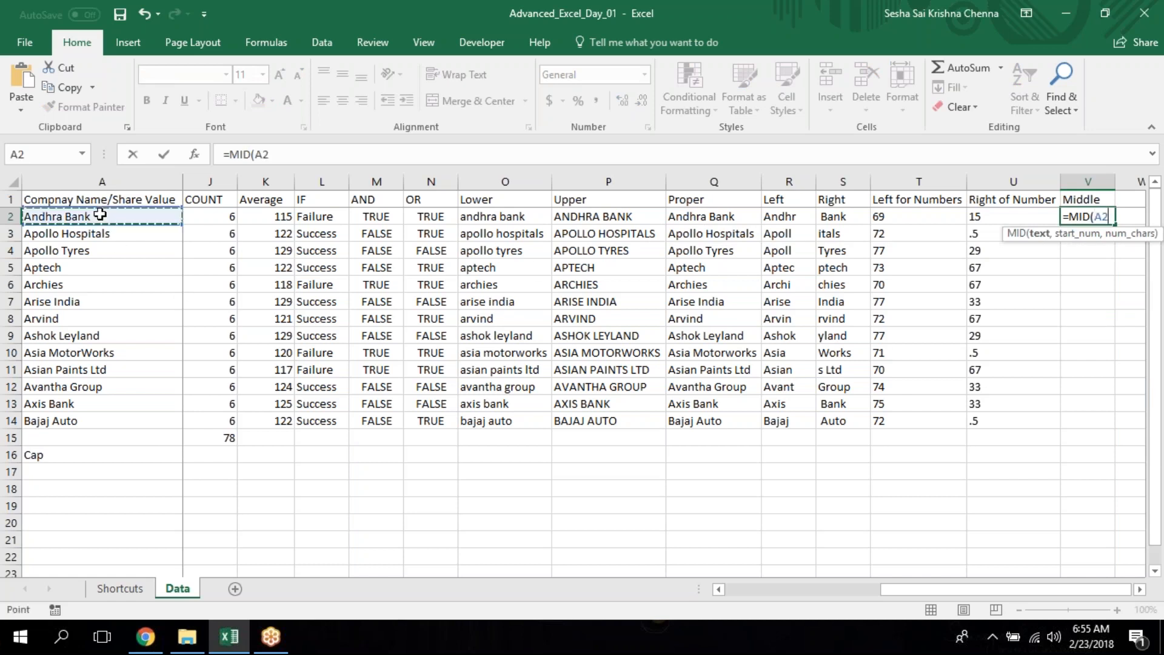
text(,)
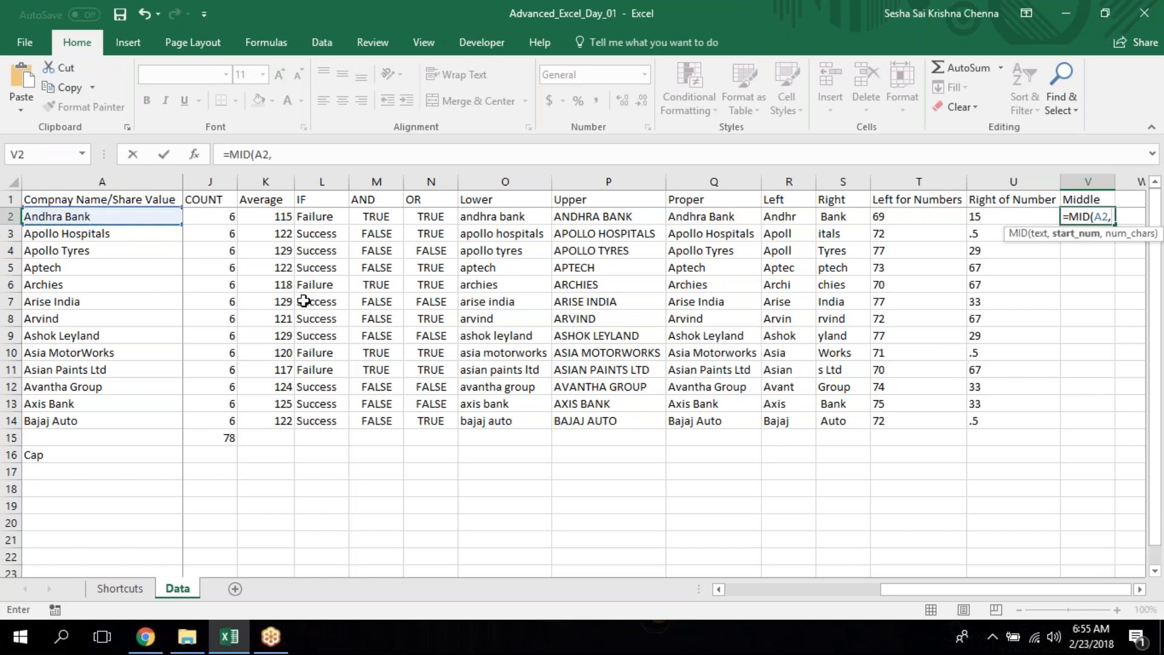
text(1,5)
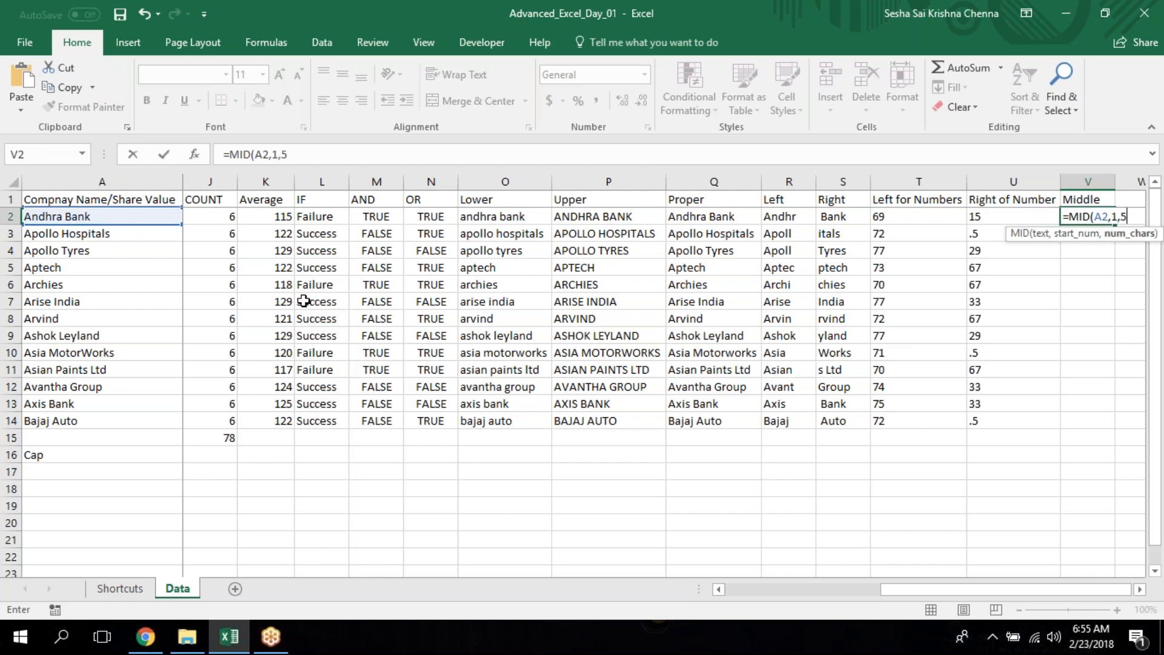
key(BackSpace)
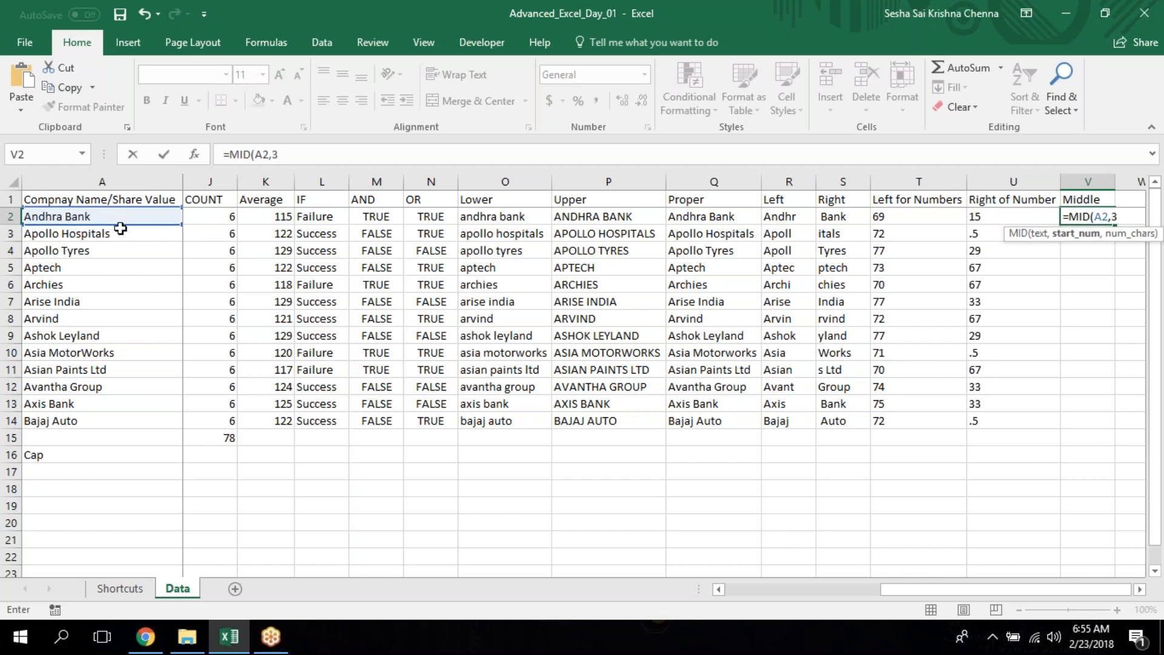
text(,)
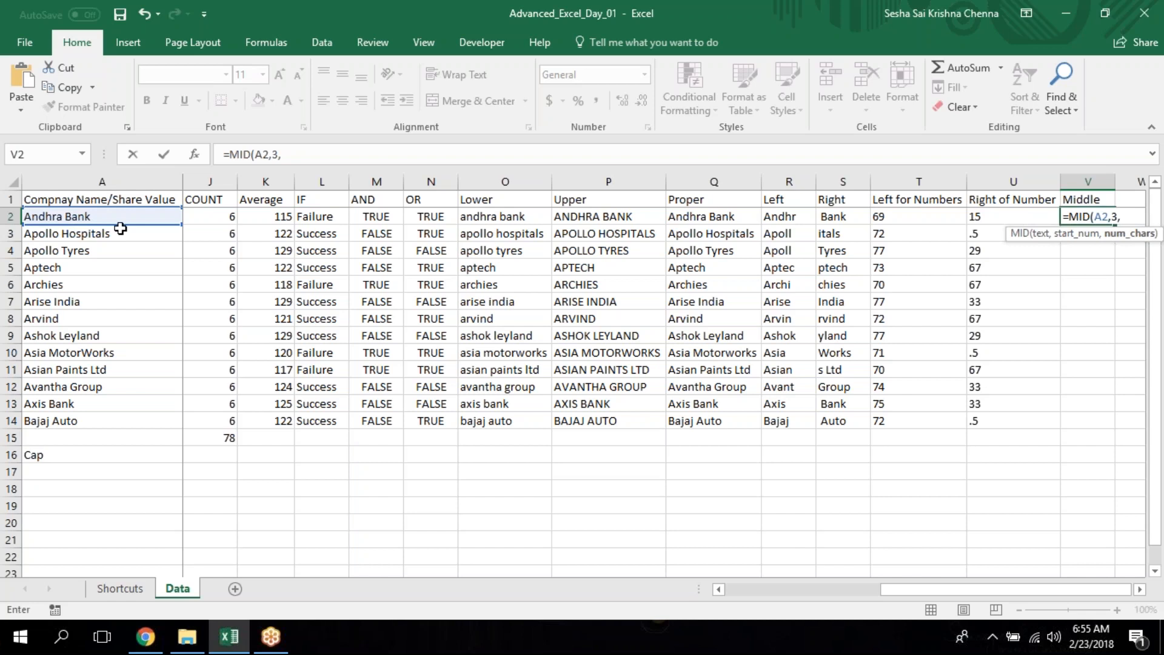
text(6))
key(Return)
Review the start position and character count arguments of the MID formula in V2.
key(Left)
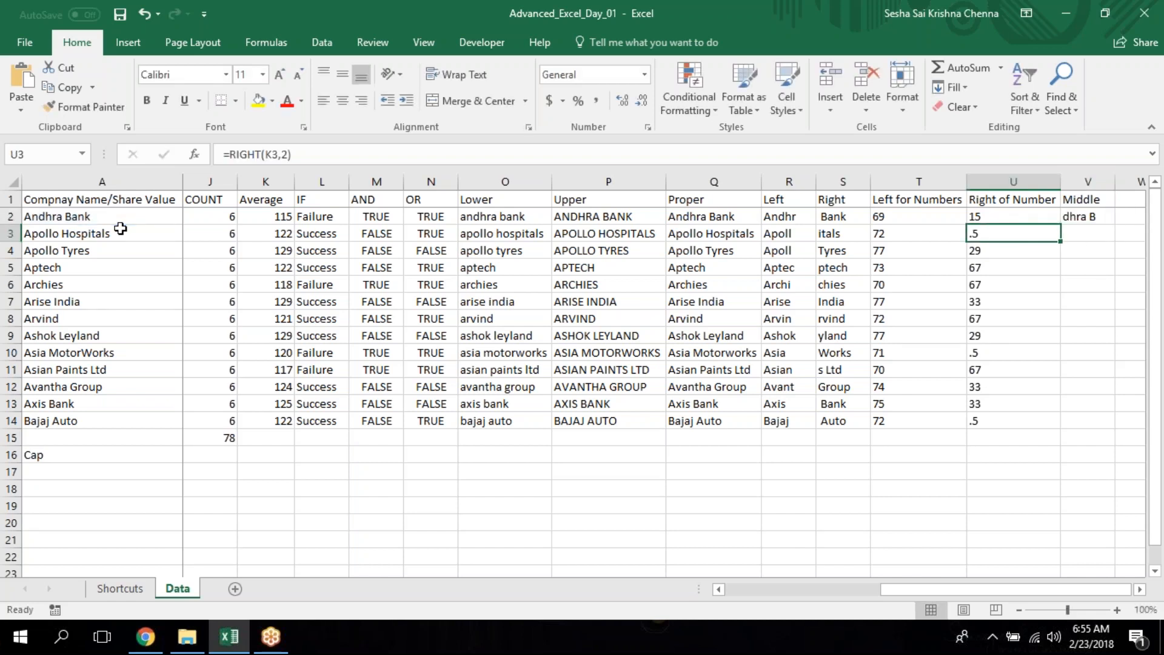
key(Up)
key(Right)
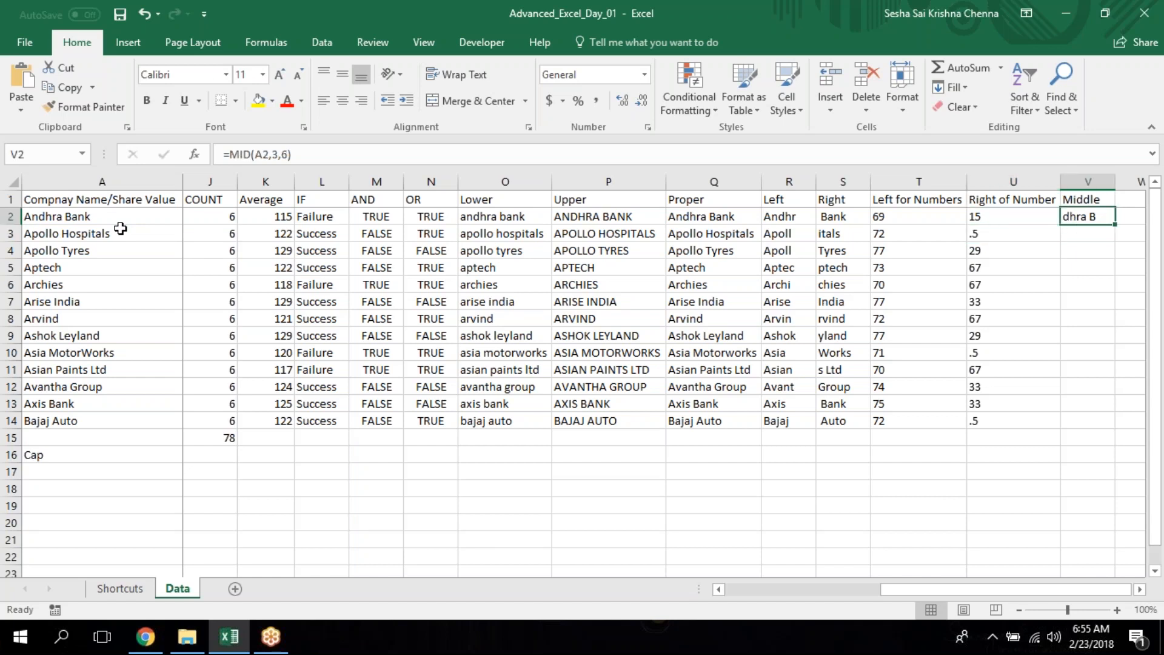
click(274, 153)
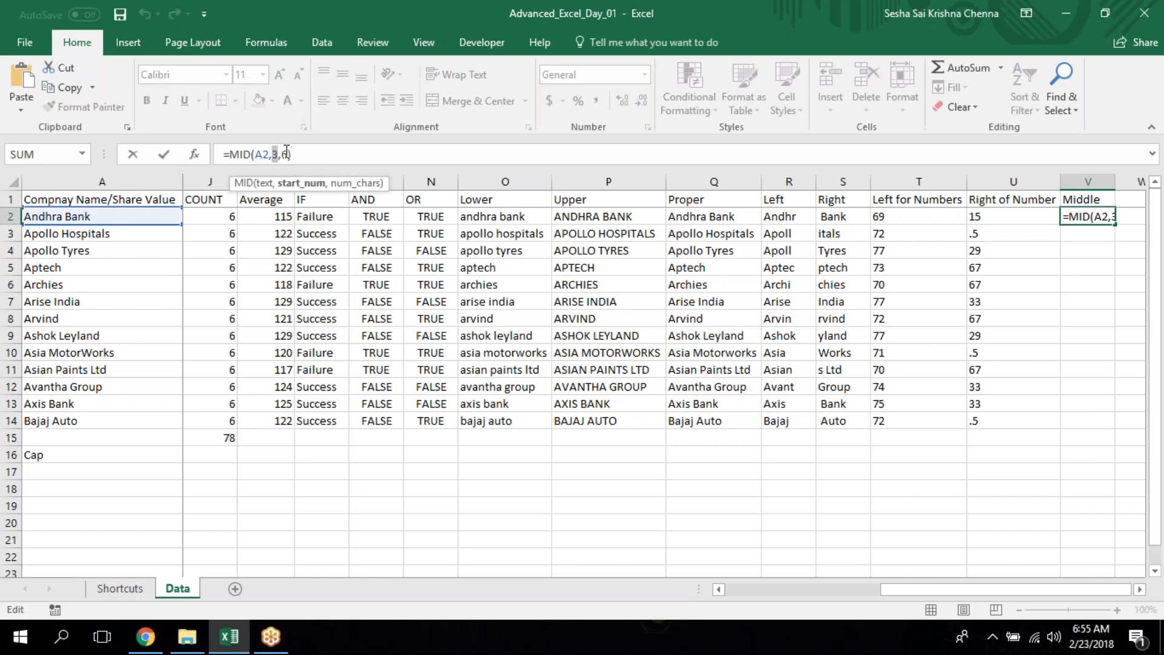
double_click(285, 154)
key(ctrl+Return)
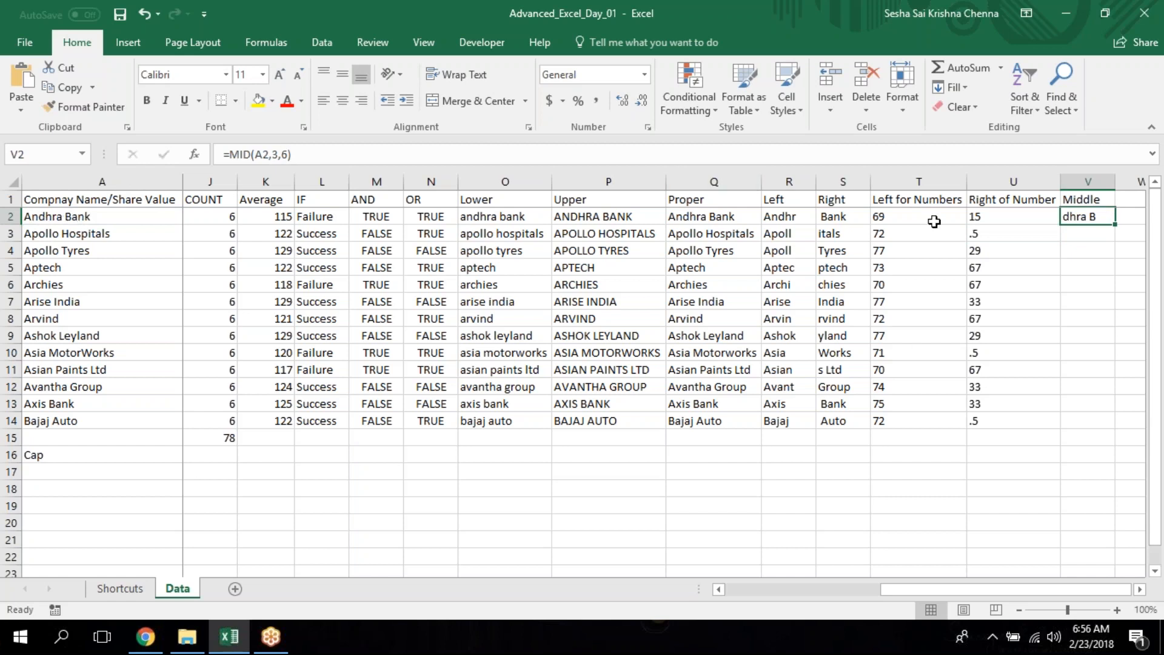
Fill the MID formula from V2 down through V14.
key(Left)
key(ctrl+Down)
key(Right)
key(ctrl+shift+Up)
key(ctrl+d)
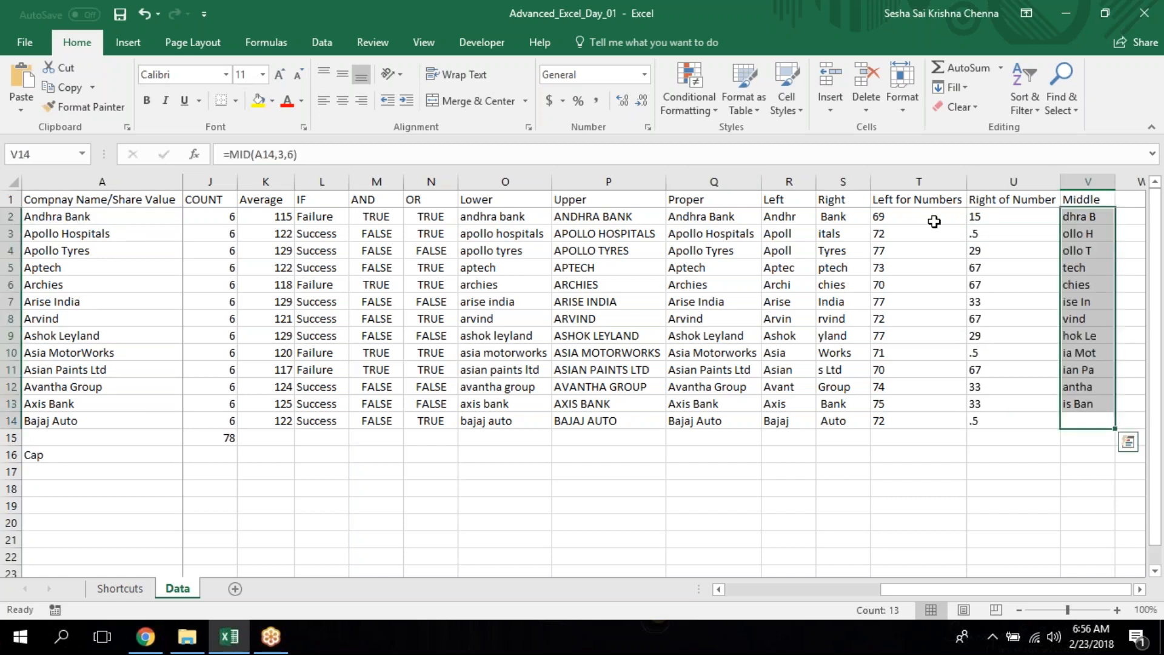
Examine the MID results down the Middle column against the company names.
key(ctrl+Up)
key(ctrl+Down)
key(Up)
key(Up)
key(Up)
key(Up)
key(Up)
key(Up)
key(Up)
key(Up)
key(Up)
key(Up)
key(Up)
key(Up)
key(Up)
key(Down)
key(Down)
key(Down)
key(Up)
key(Up)
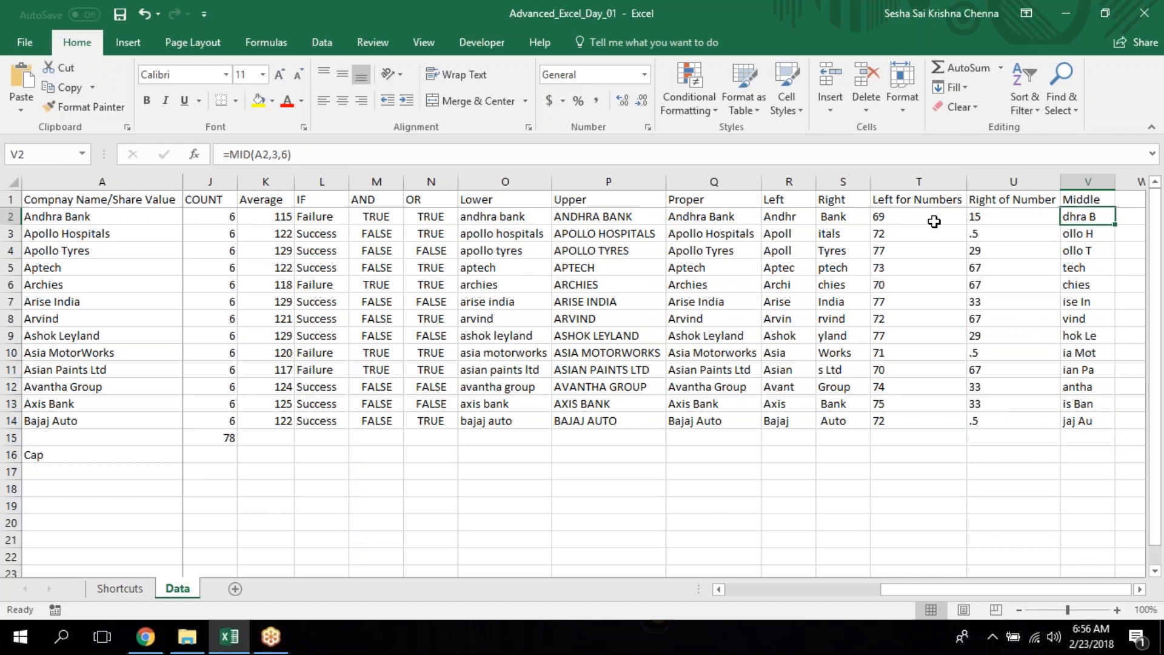